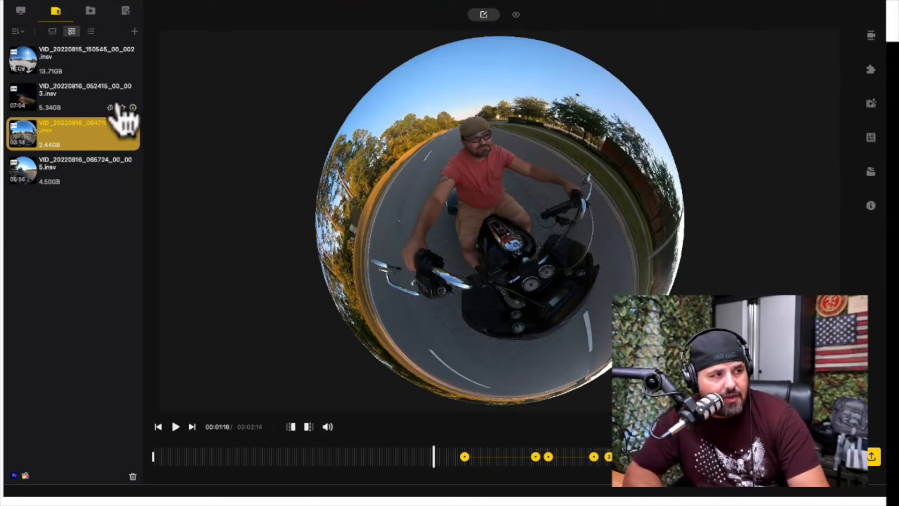
- Open the 4.50 GB clip VID_20220816_065724_00_005.insv from the clip list for editing
click(27, 65)
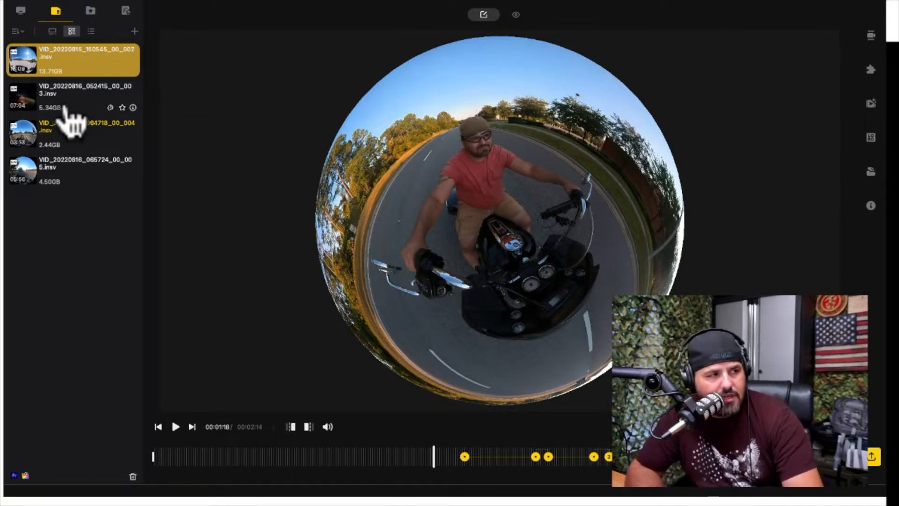
click(70, 166)
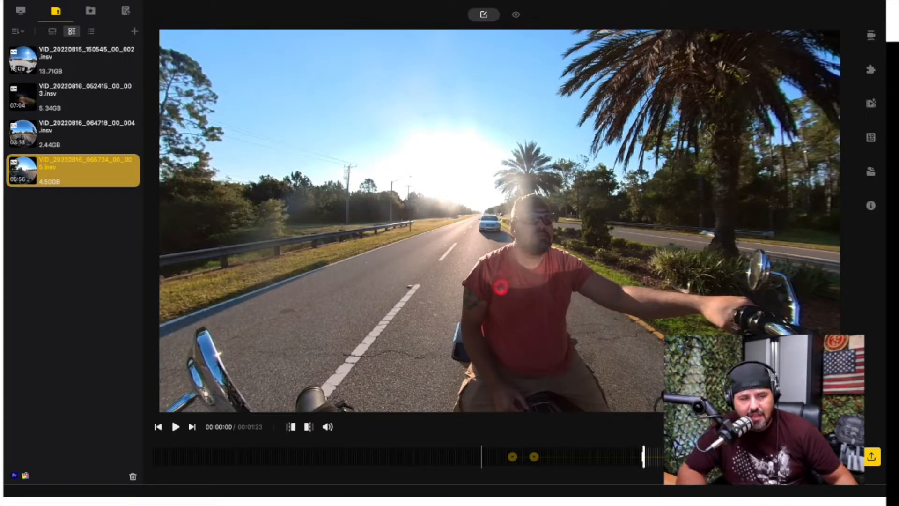
- Look around the 360° footage at the clip's start, covering the rider, the motorcycle dashboard and the road
drag(496, 311, 500, 275)
drag(553, 311, 411, 333)
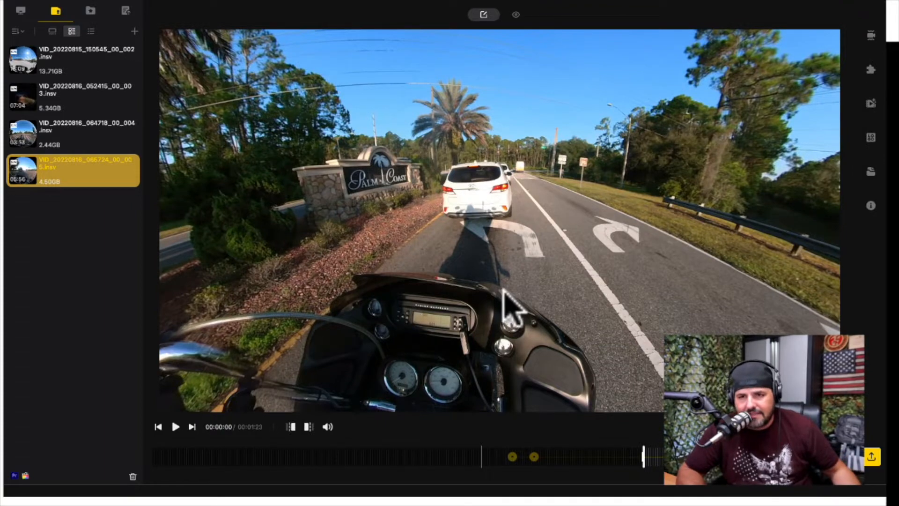
drag(487, 267, 175, 237)
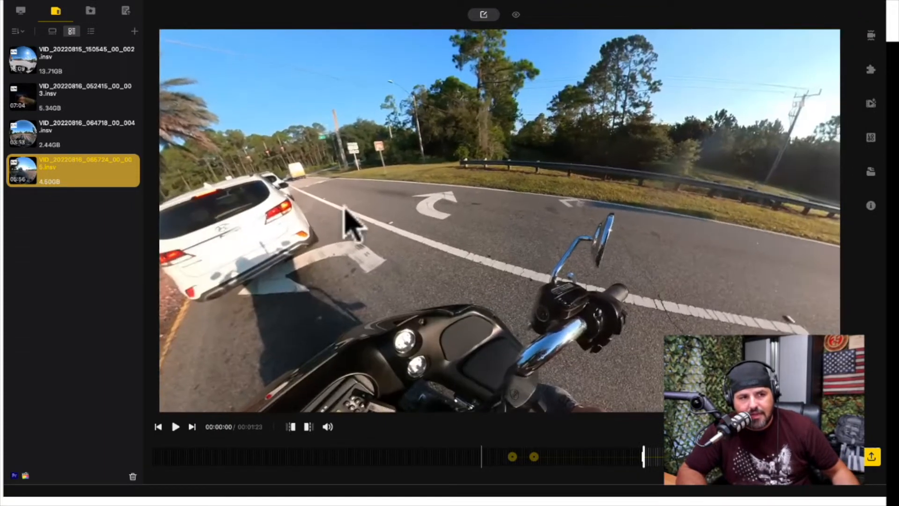
drag(422, 202, 718, 261)
drag(538, 251, 662, 191)
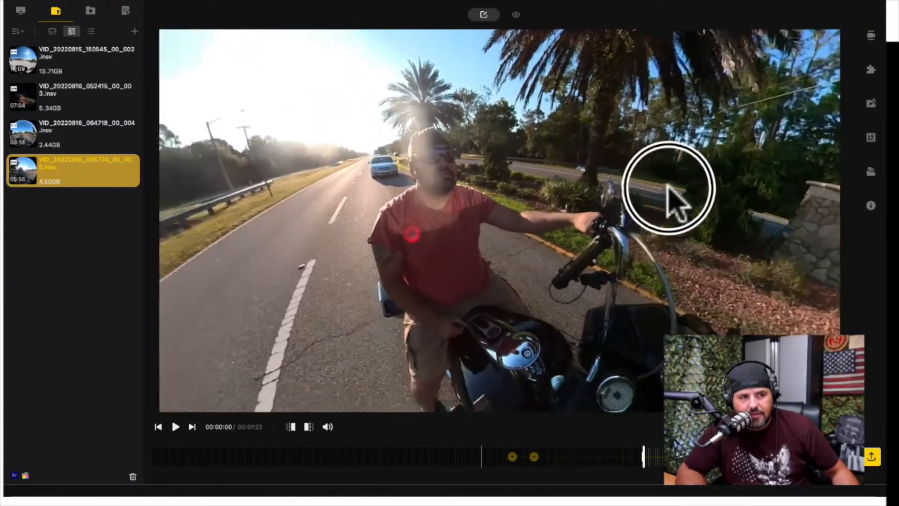
drag(459, 197, 514, 207)
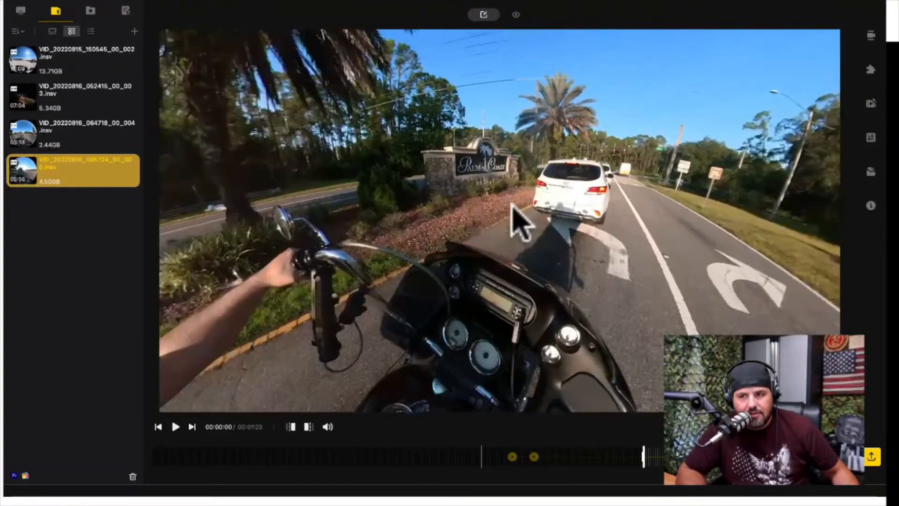
drag(563, 231, 87, 141)
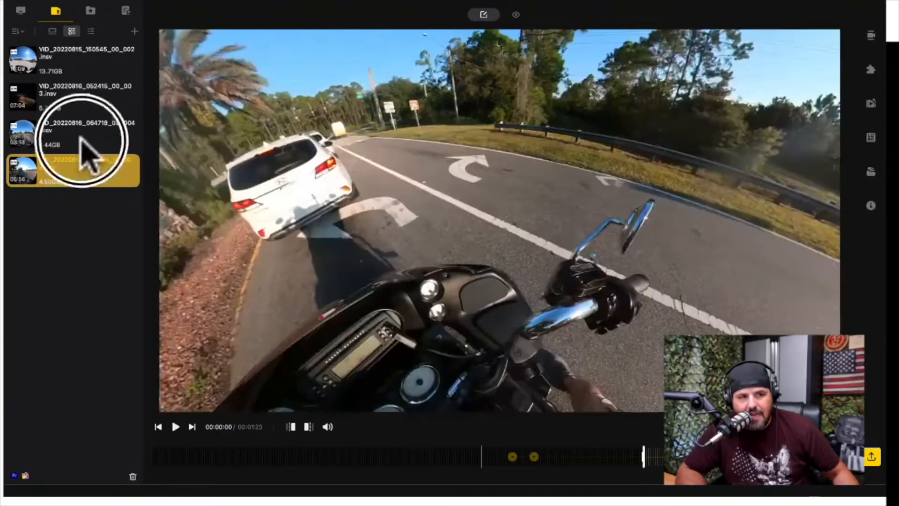
drag(607, 197, 333, 193)
mouse_move(497, 124)
mouse_down()
mouse_move(496, 149)
mouse_move(489, 123)
mouse_up()
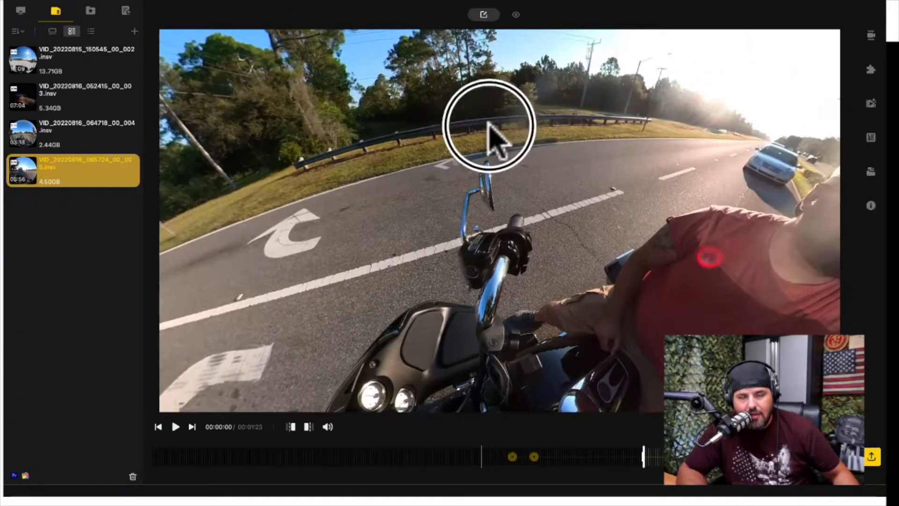
click(492, 171)
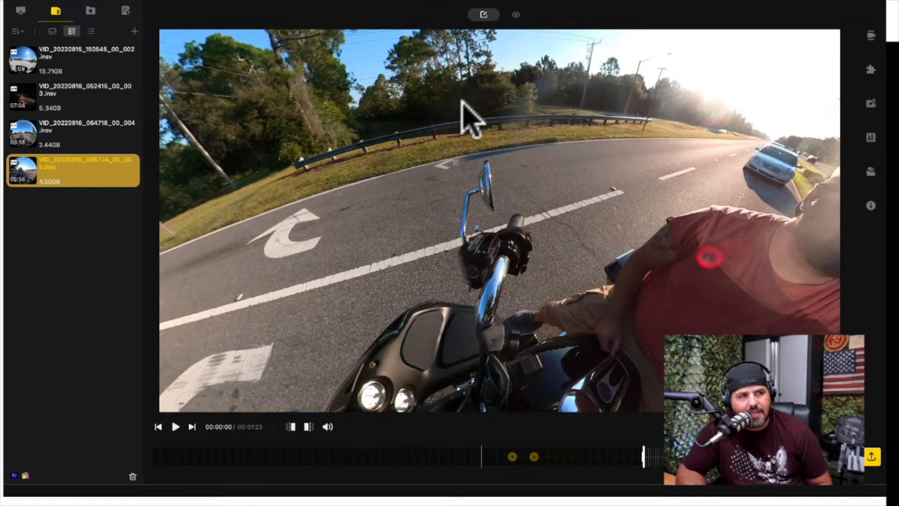
drag(463, 112, 606, 152)
drag(378, 134, 571, 164)
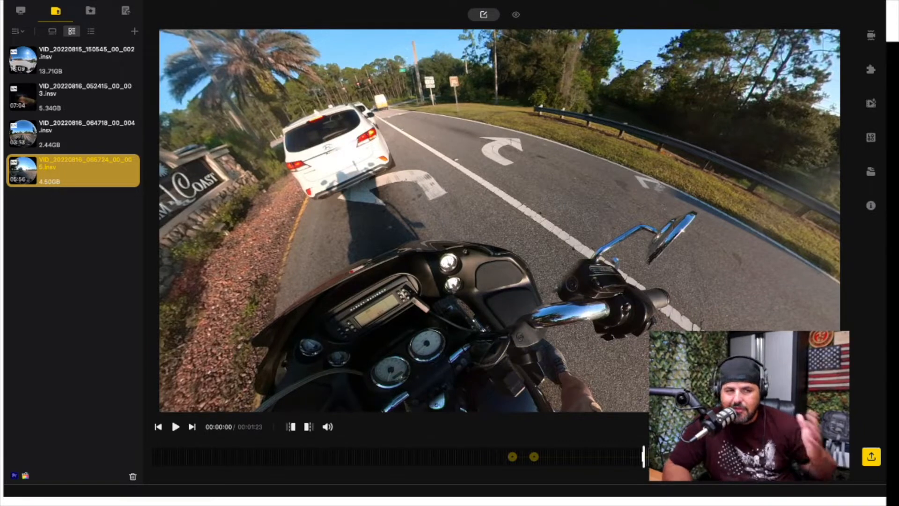
- Change the clip's aspect ratio to 9:16 and turn the view to frame the rider
click(827, 359)
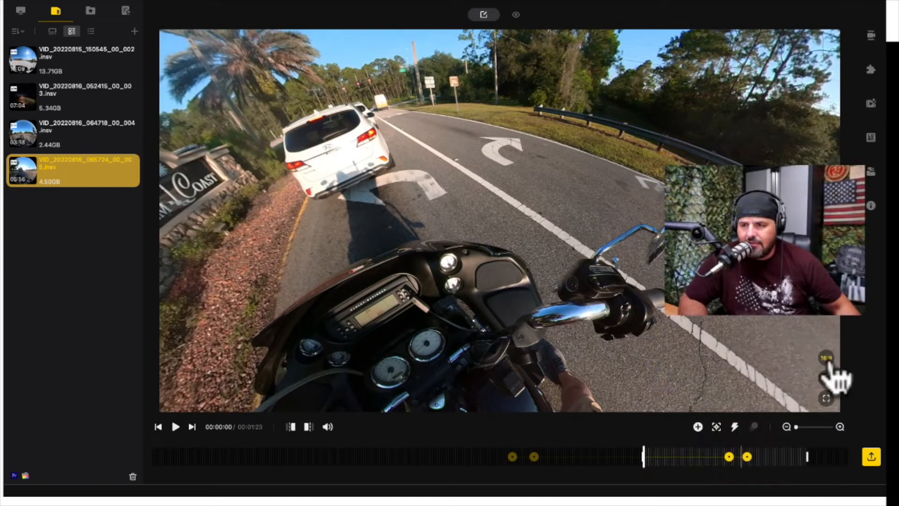
click(827, 359)
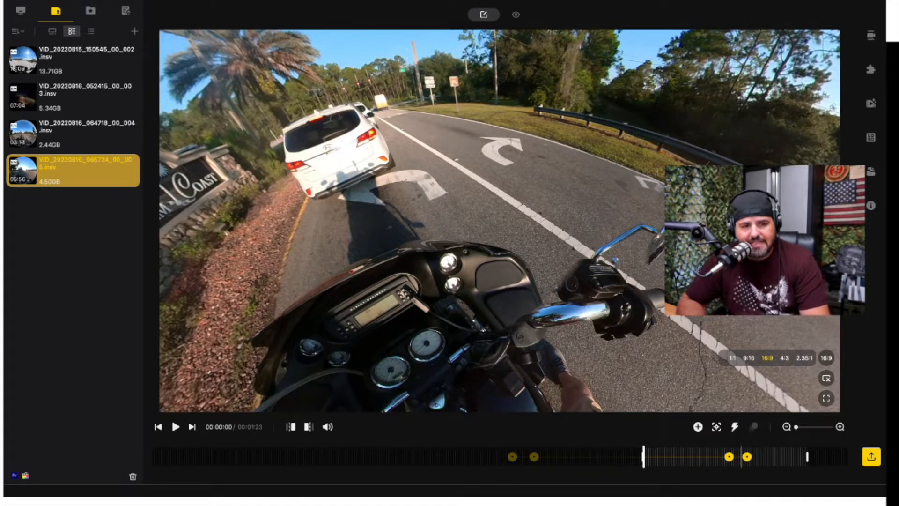
click(749, 357)
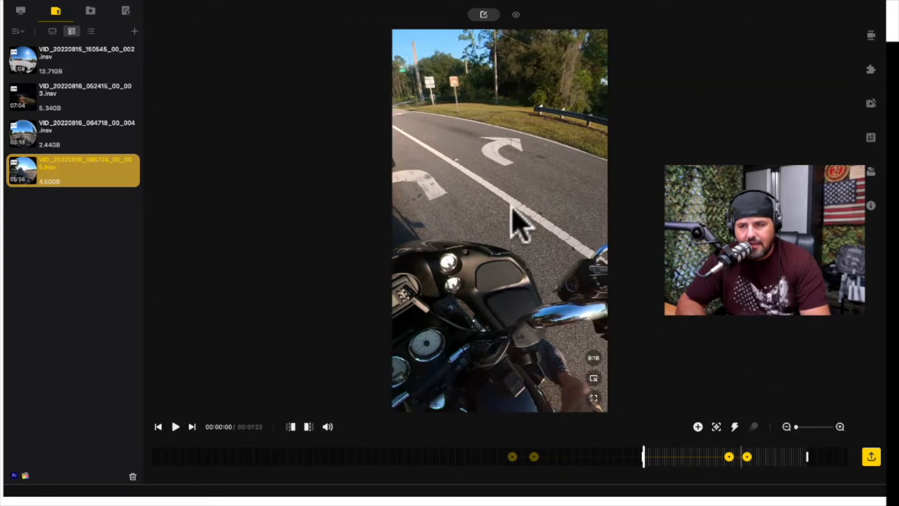
click(535, 195)
drag(533, 182, 632, 233)
drag(498, 266, 656, 269)
drag(481, 271, 632, 296)
- Check the vertical framing at 00:01:05 and 00:01:22 on the timeline, turning the view towards the rider
click(693, 458)
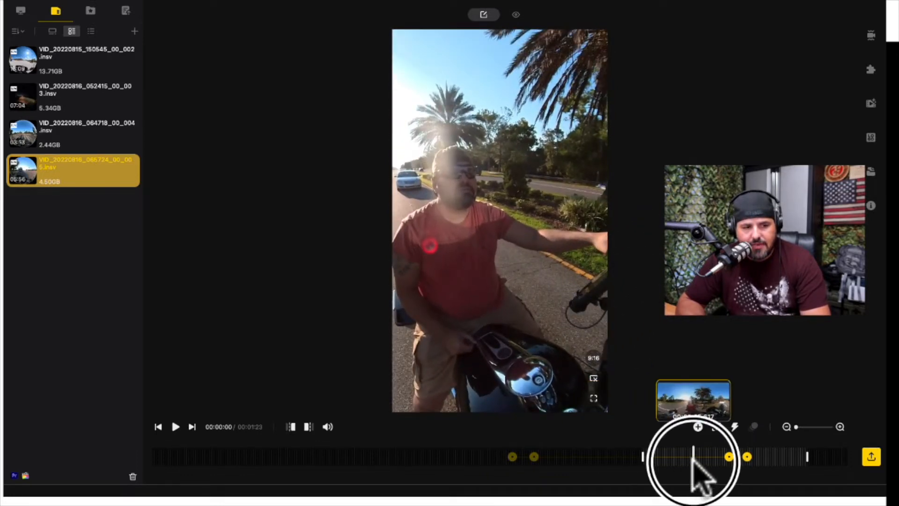
drag(694, 459, 770, 462)
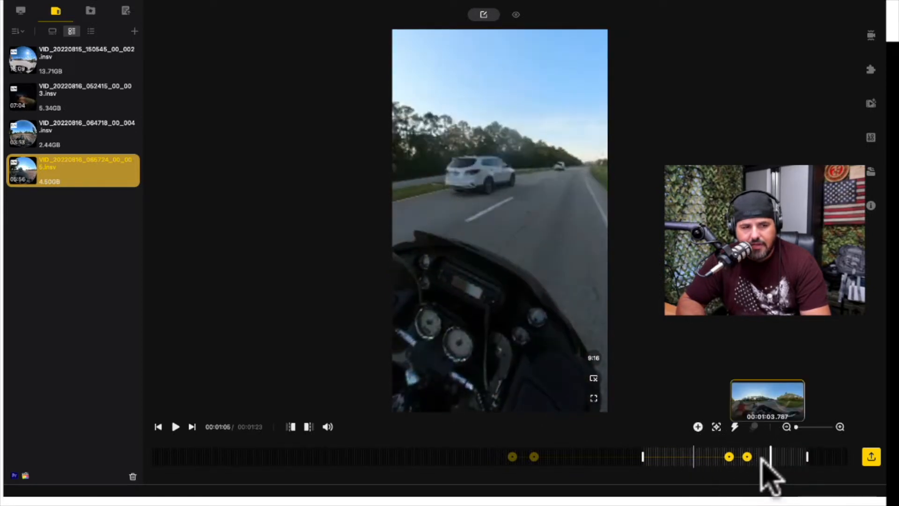
click(483, 306)
drag(482, 307, 611, 296)
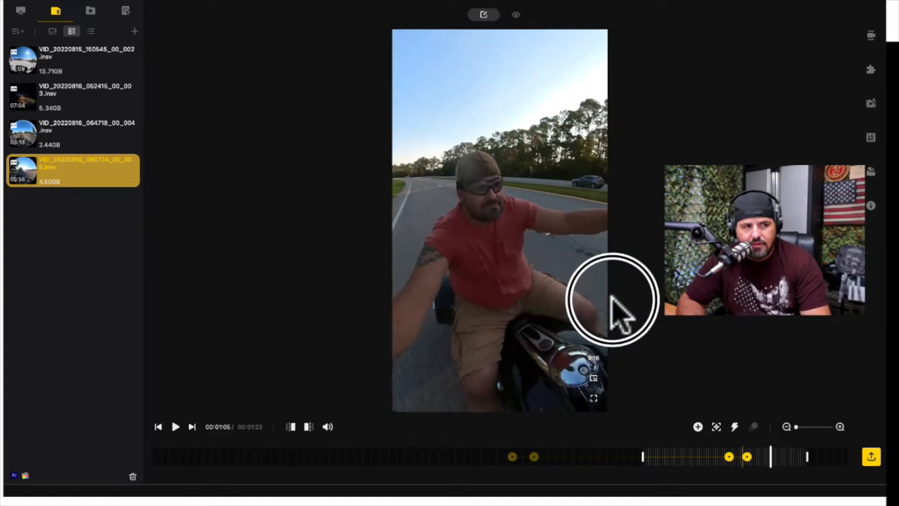
click(768, 457)
drag(767, 458, 801, 461)
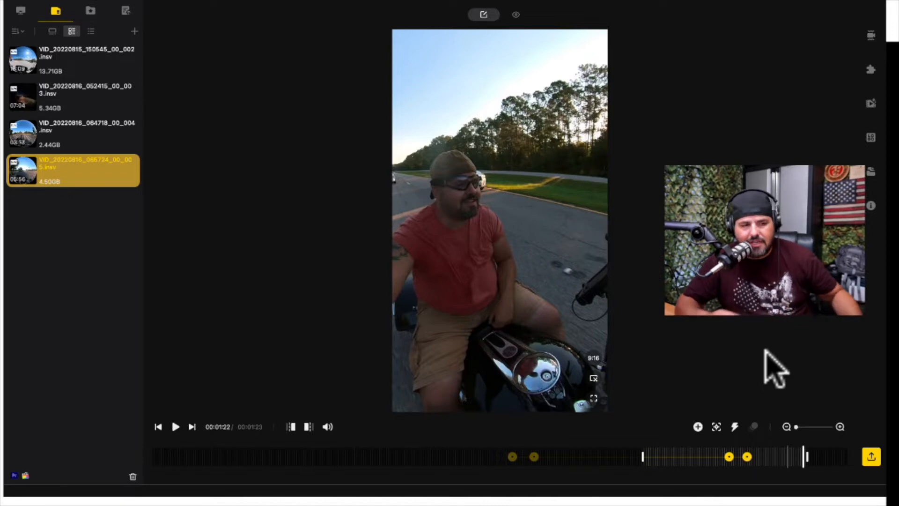
drag(523, 273, 555, 269)
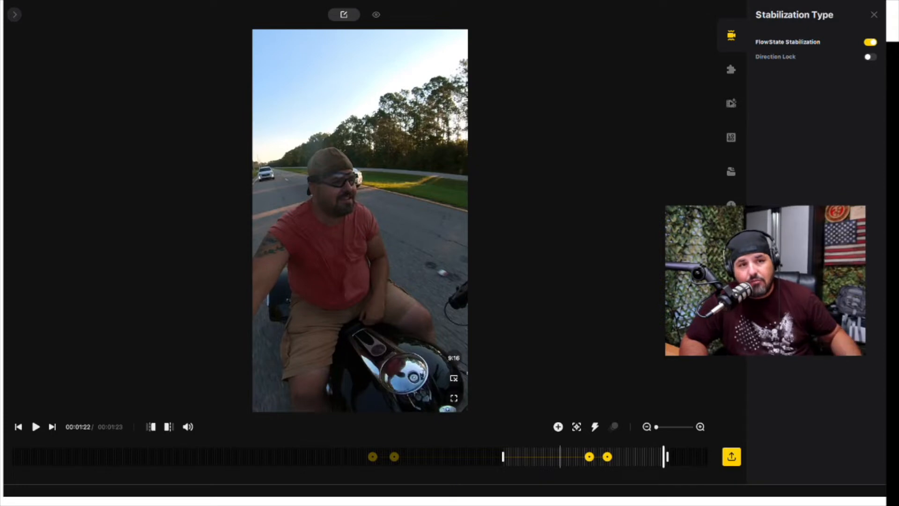
- Review the stitching, media processing and logo options, trying logo Style 1 before returning to None
click(732, 69)
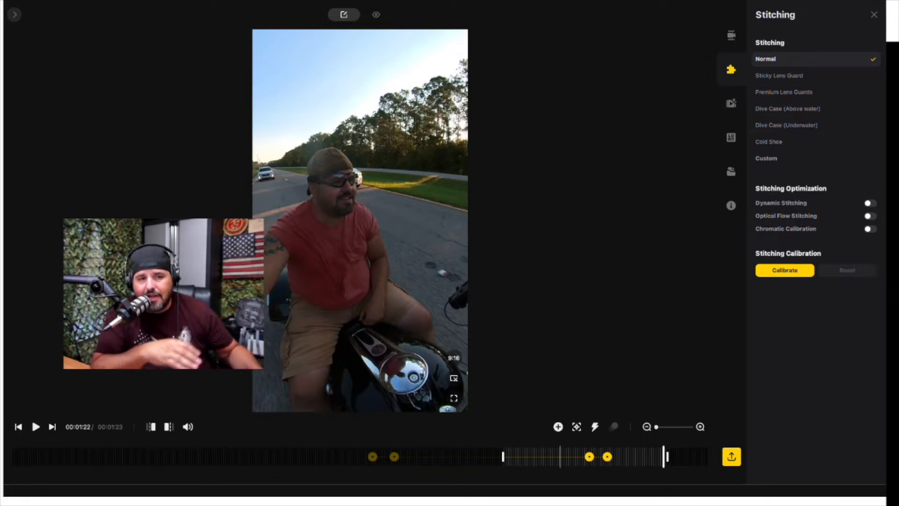
click(731, 103)
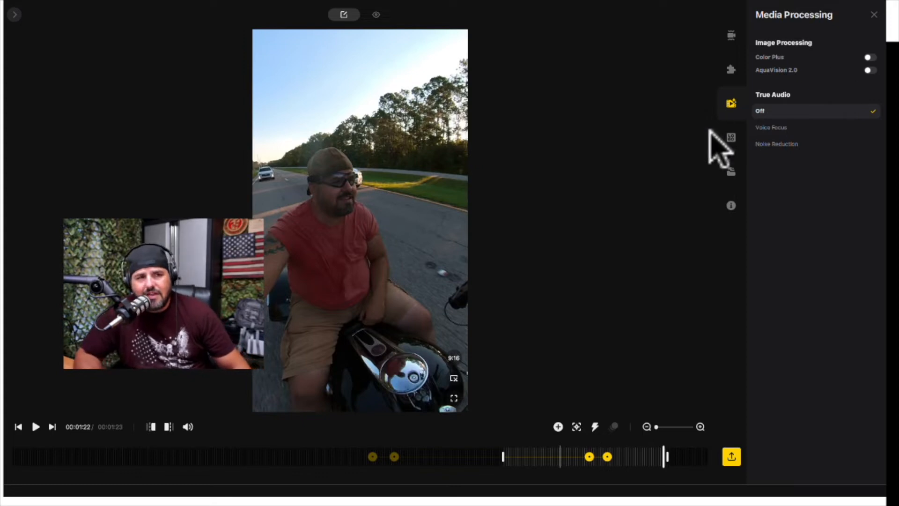
click(732, 141)
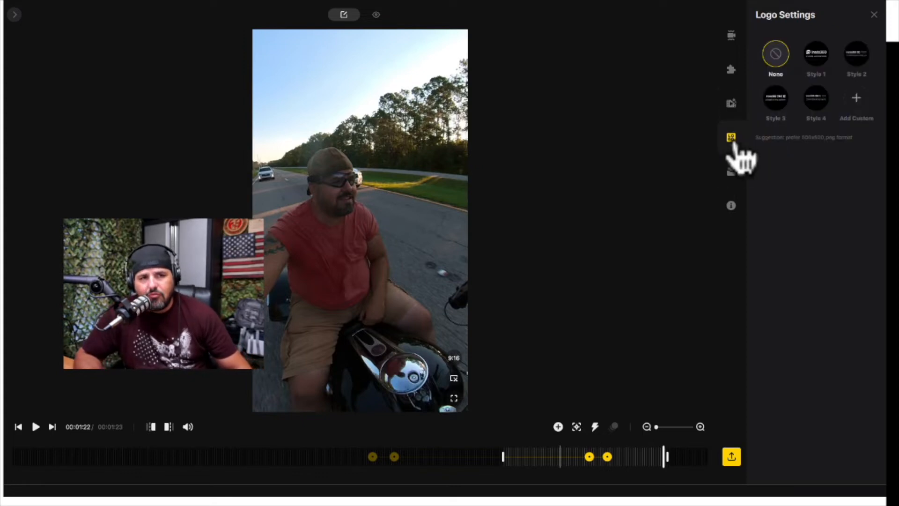
click(809, 62)
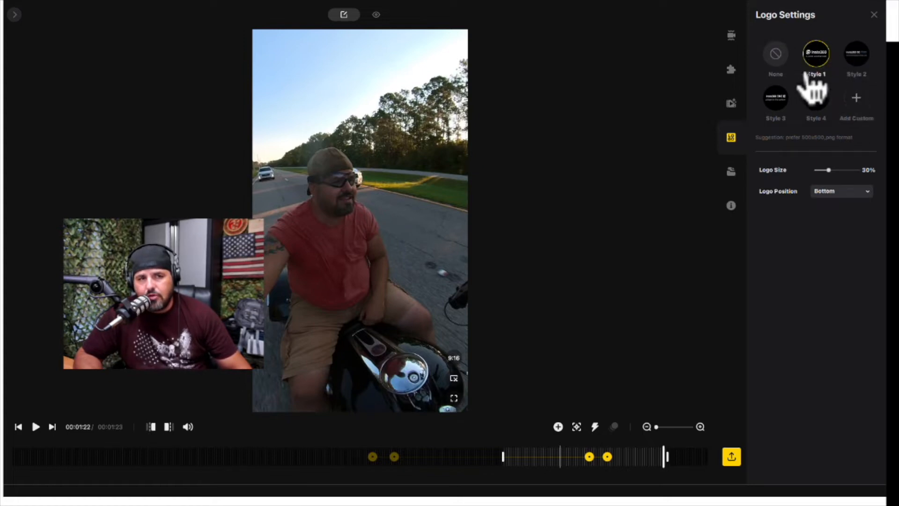
click(781, 58)
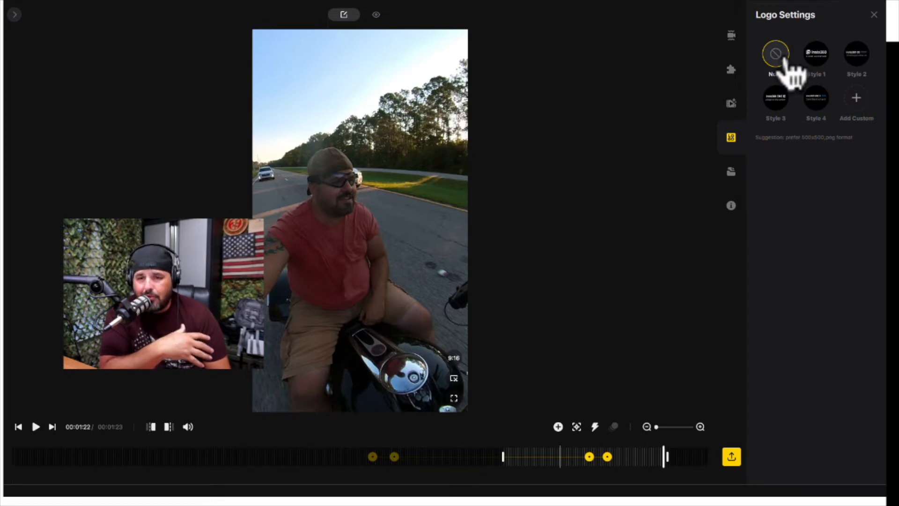
- Delete Project1 from the clip's saved projects
click(730, 173)
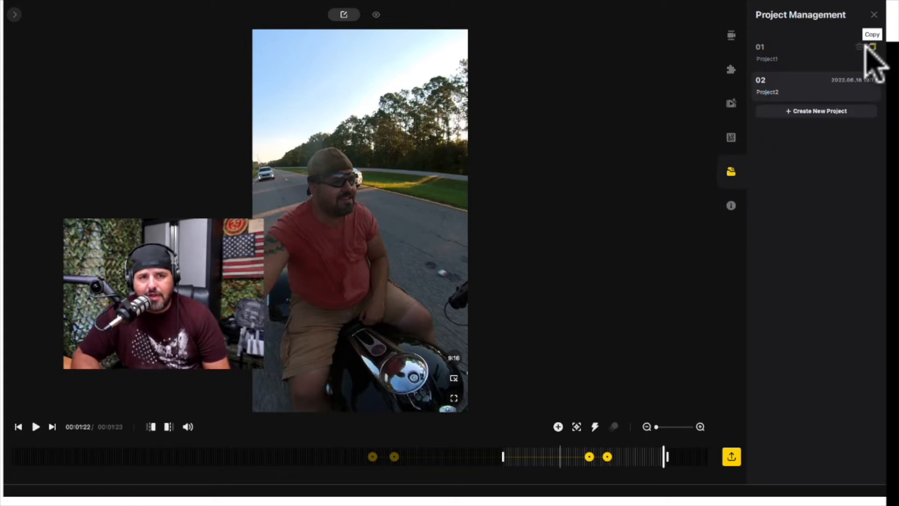
click(859, 47)
click(504, 249)
- Examine the clip's file properties, including its camera, resolution, frame rate and bitrate
click(730, 205)
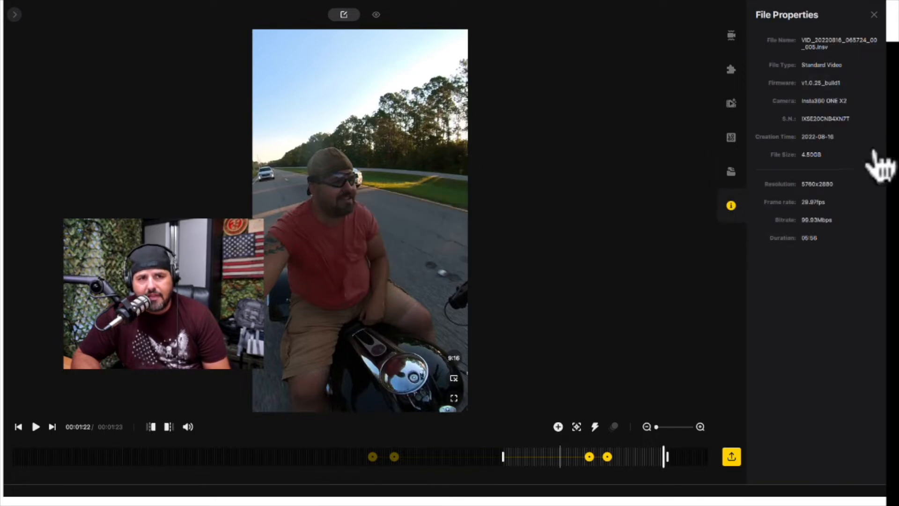
click(806, 187)
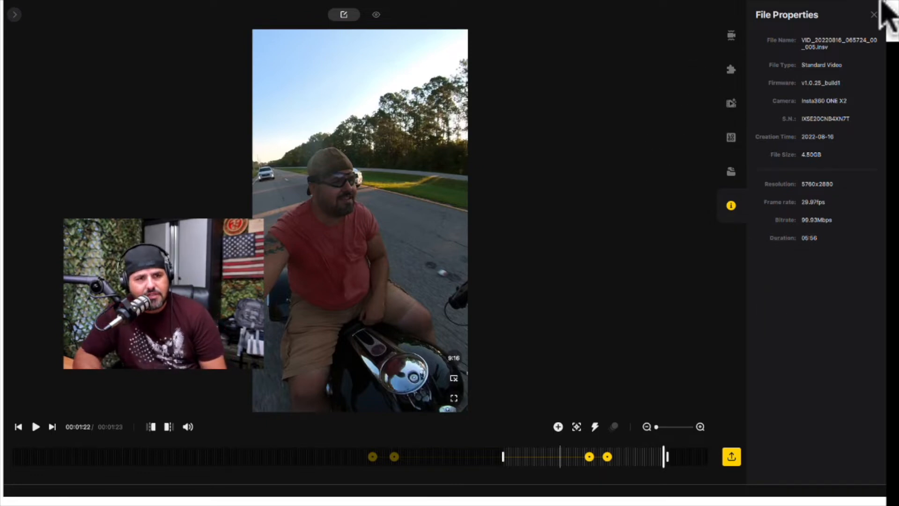
click(732, 69)
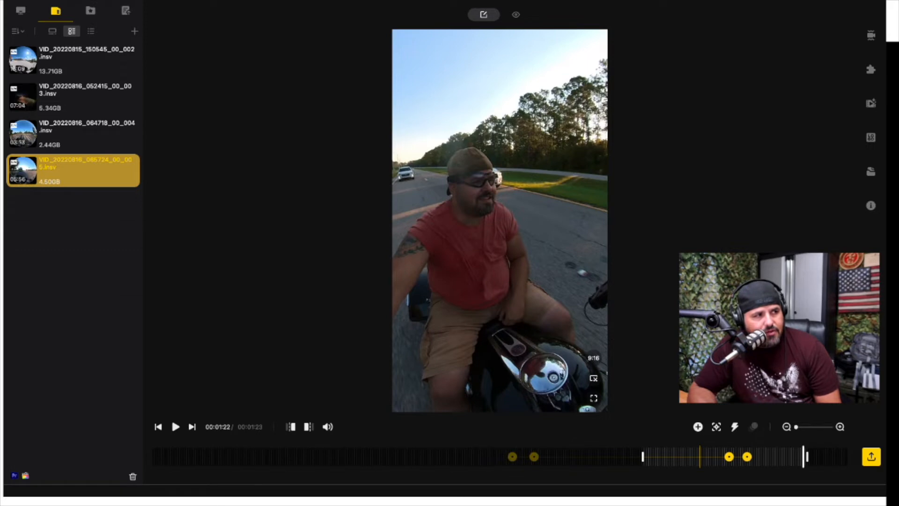
- Change the sort criterion of the export queue and return to the list of source clips
click(96, 13)
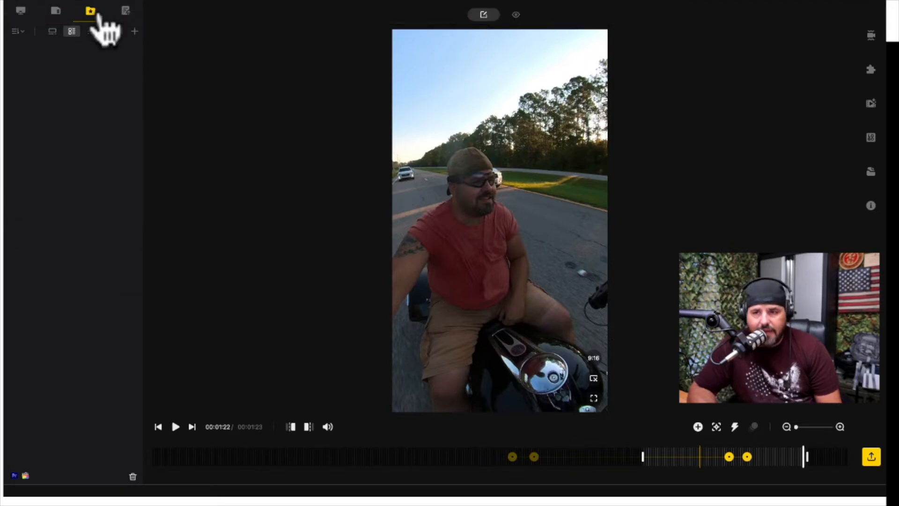
click(126, 12)
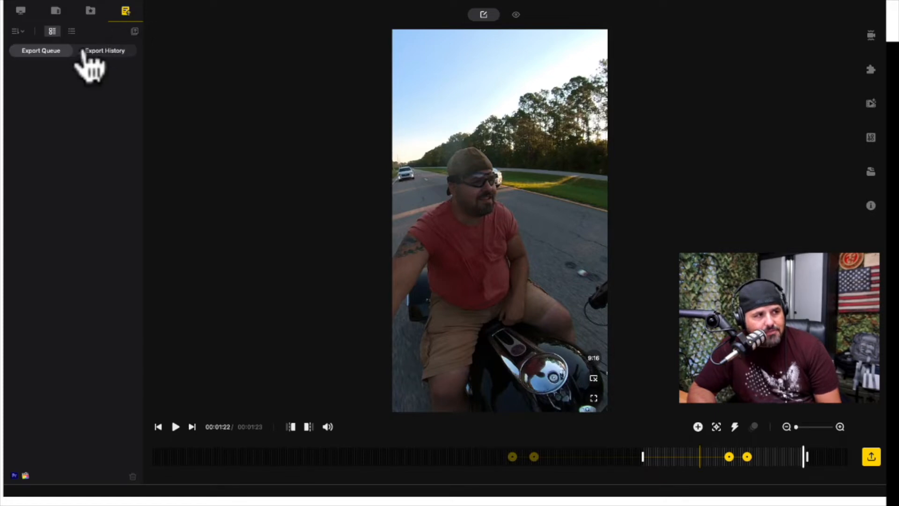
click(18, 31)
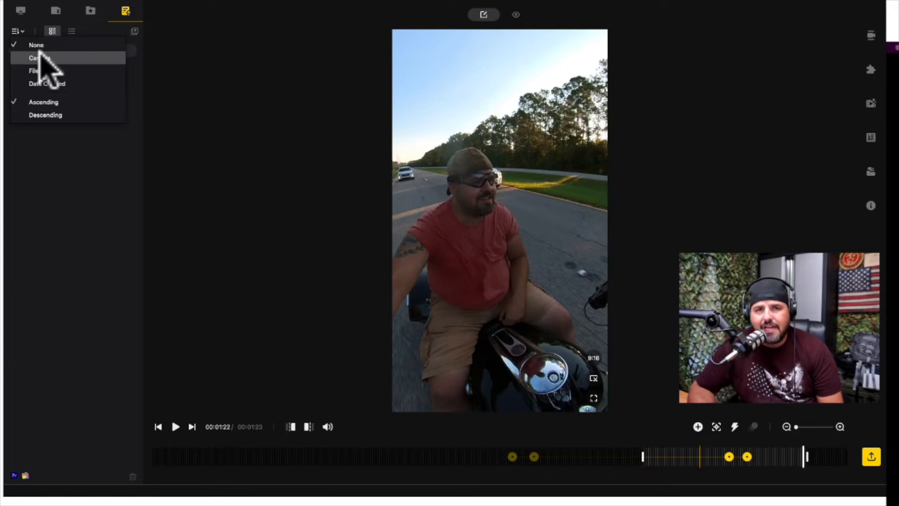
click(42, 58)
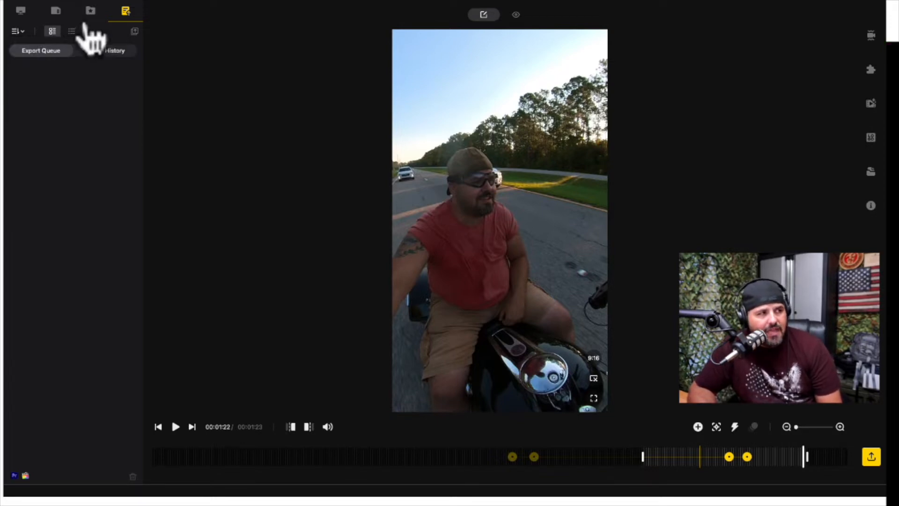
click(90, 11)
click(52, 11)
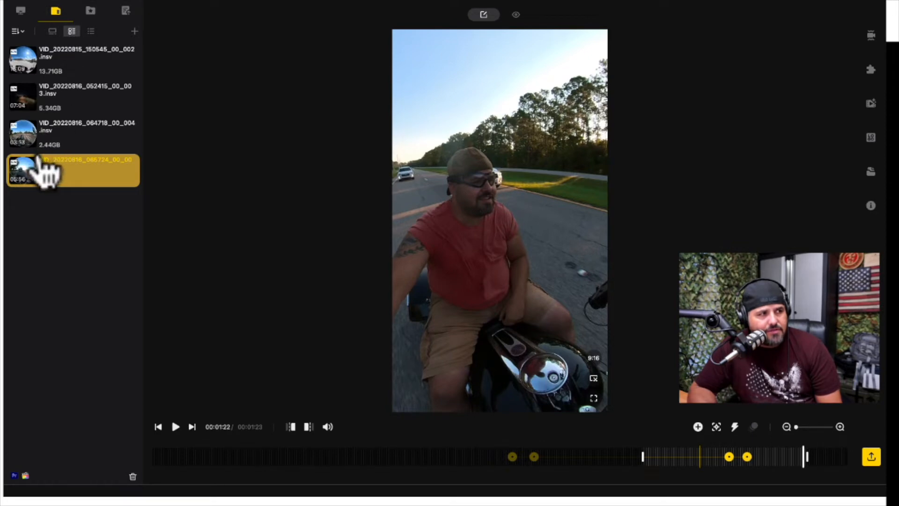
- Open the clip's project management settings and create a new project
click(871, 35)
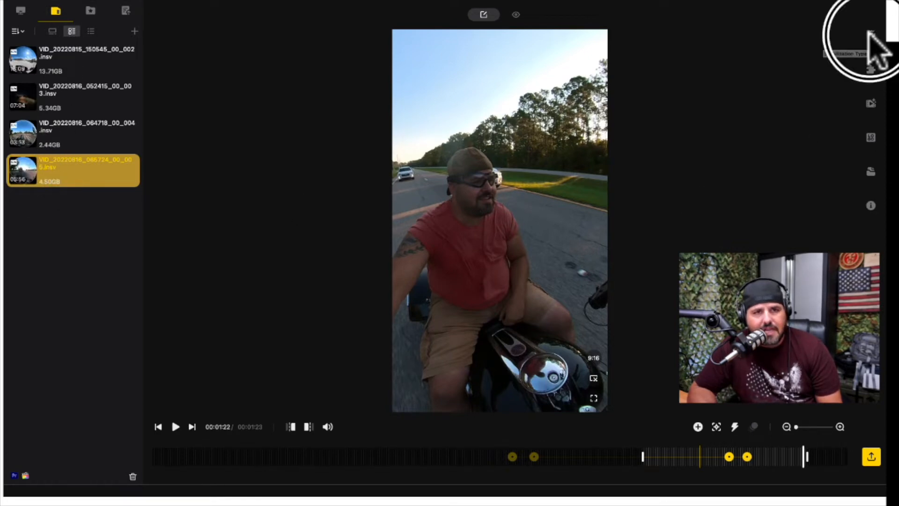
click(730, 105)
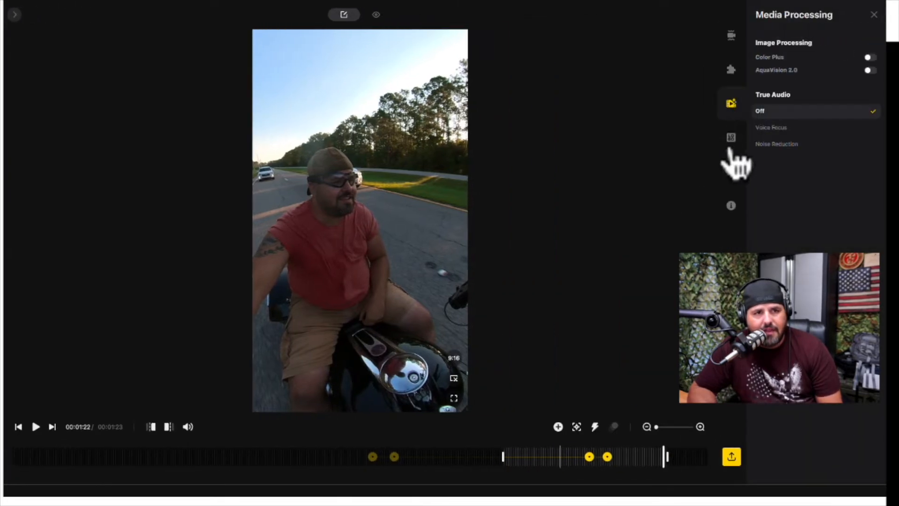
click(731, 137)
click(730, 172)
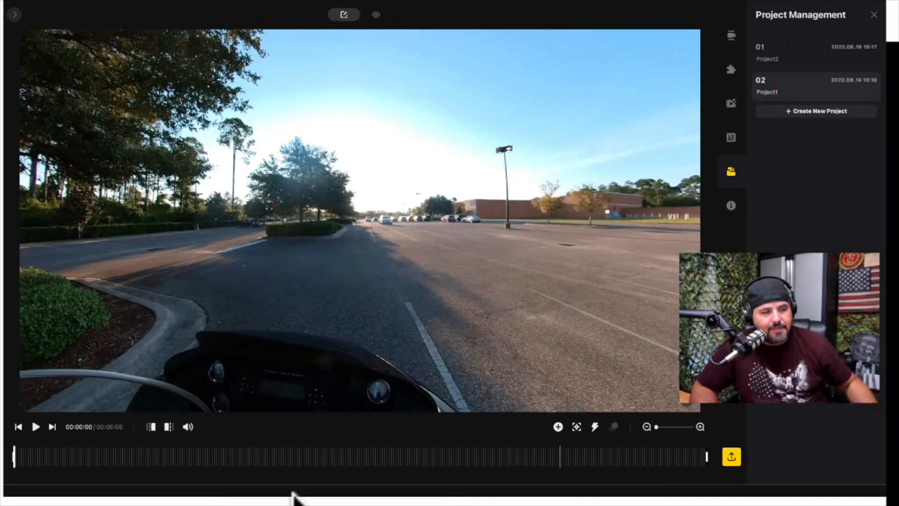
- Add a view keyframe at the 6-second mark of the clip
click(336, 461)
mouse_move(336, 461)
mouse_down()
mouse_move(16, 459)
mouse_move(6, 471)
mouse_move(319, 463)
mouse_up()
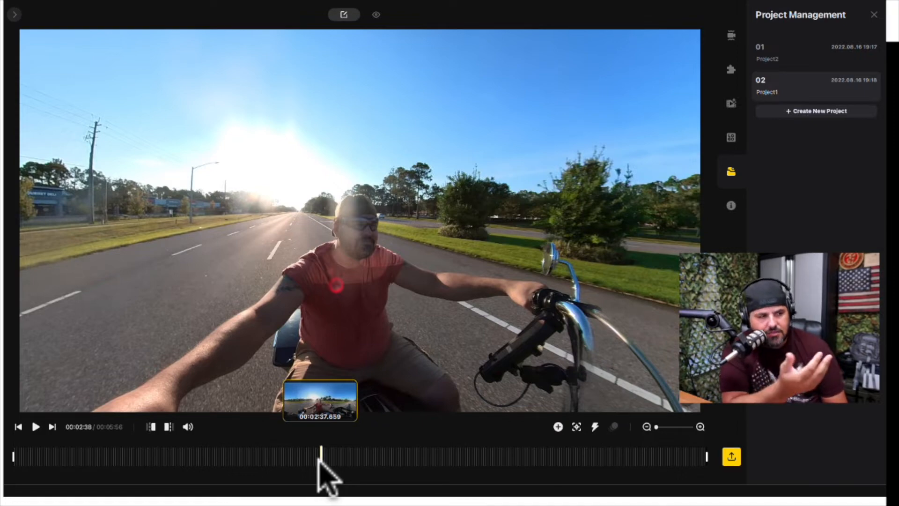
mouse_move(18, 456)
mouse_down()
mouse_move(45, 458)
mouse_move(24, 462)
mouse_move(26, 474)
mouse_move(28, 463)
mouse_up()
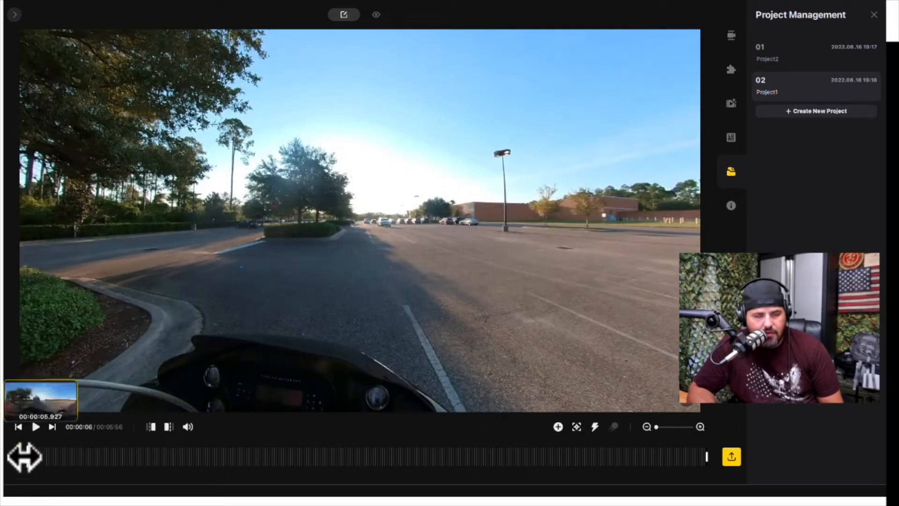
click(557, 427)
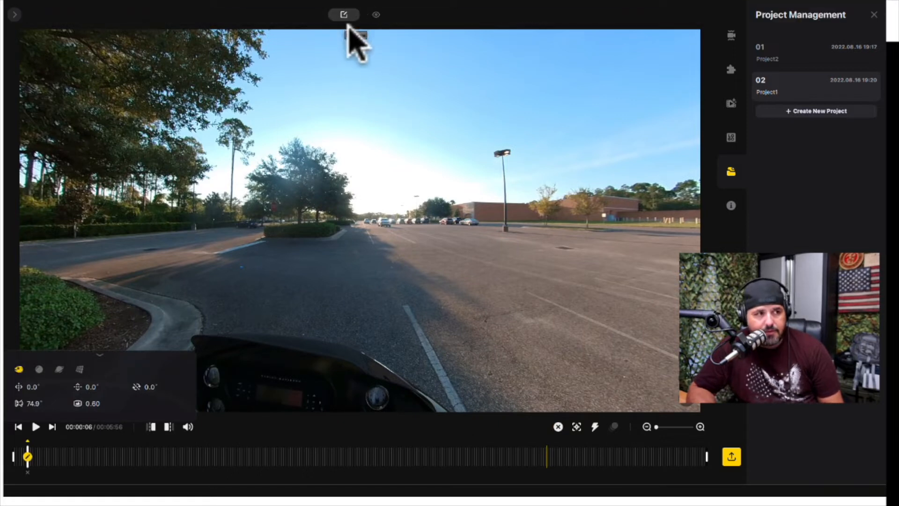
- Check the full 360° view of the footage and return to the reframing view
click(376, 16)
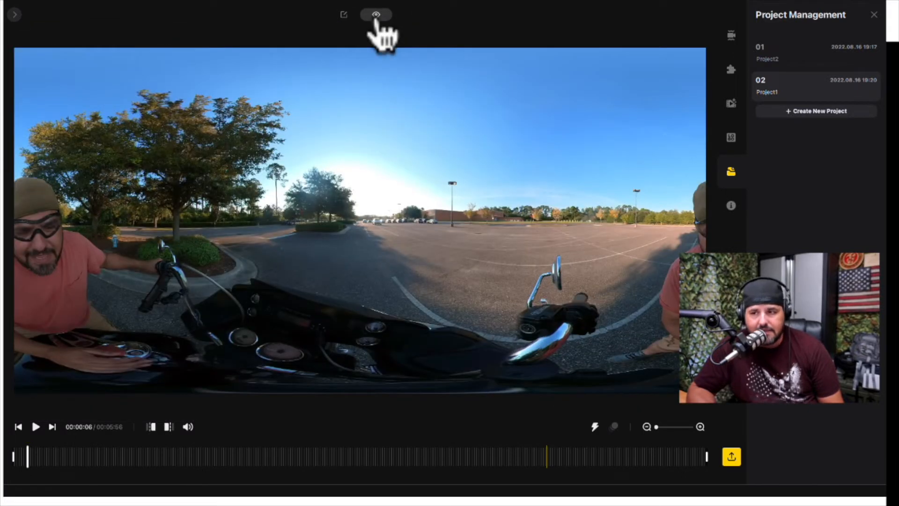
click(344, 14)
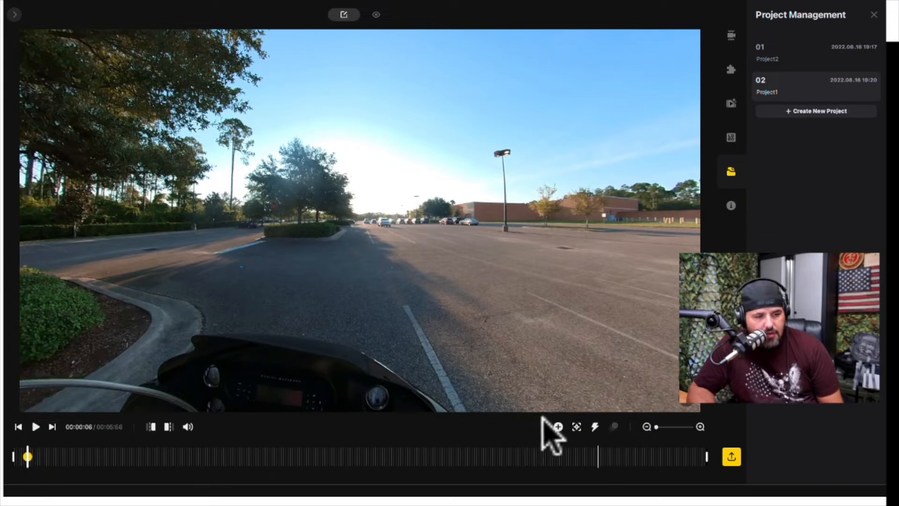
- Try the crystal ball, tiny planet and flat perspectives on the 6-second keyframe, rotating the view towards the rider
click(28, 455)
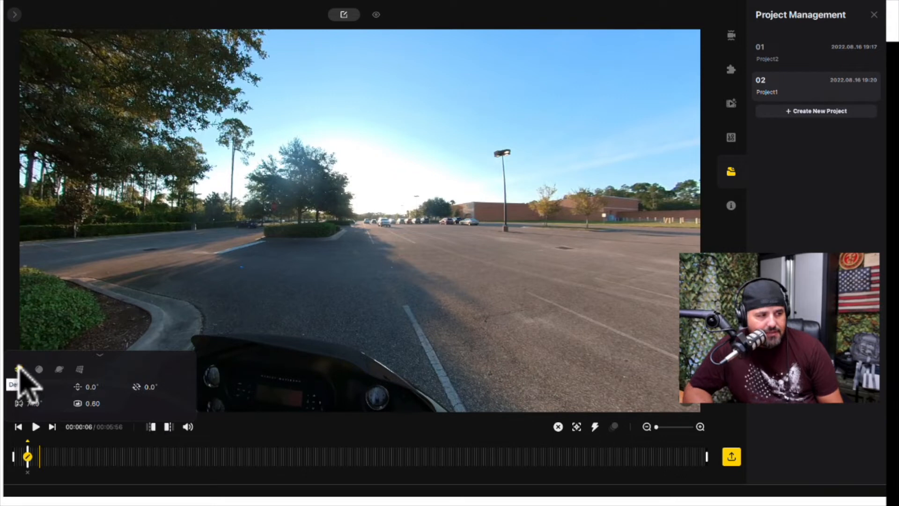
click(39, 369)
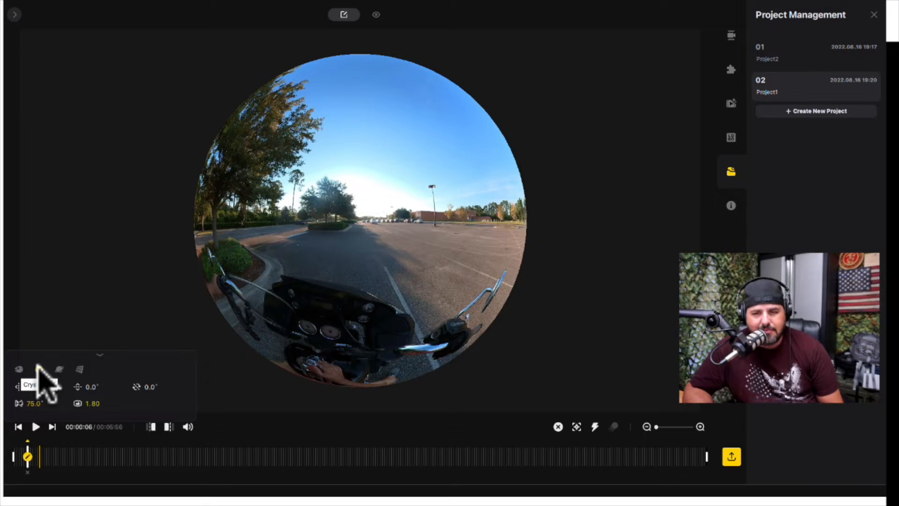
click(59, 369)
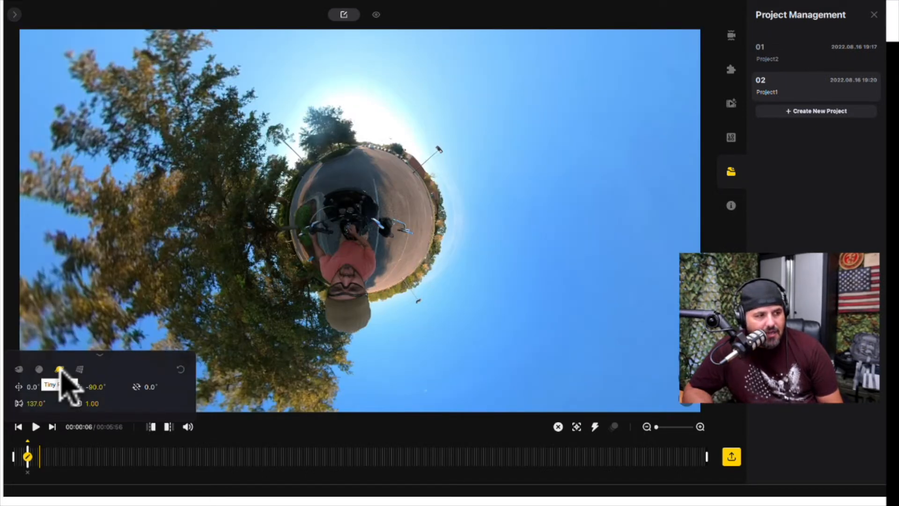
drag(307, 335, 600, 325)
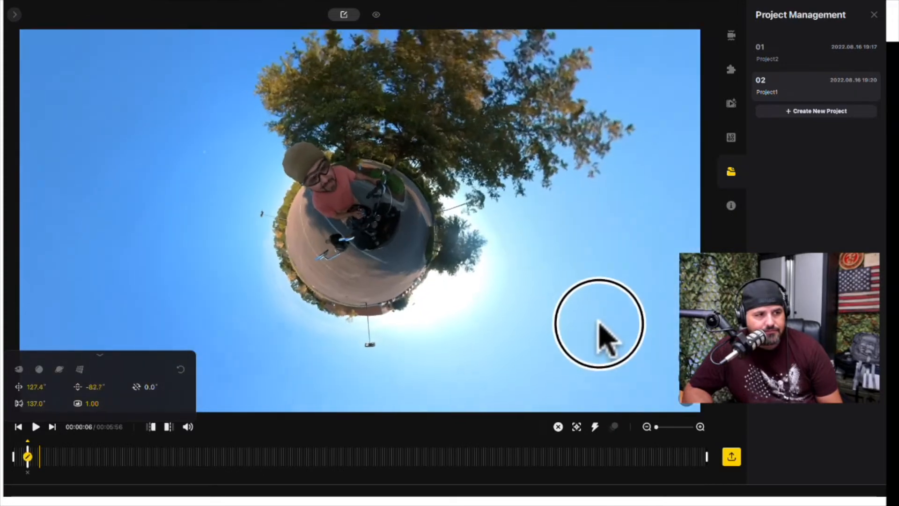
click(79, 369)
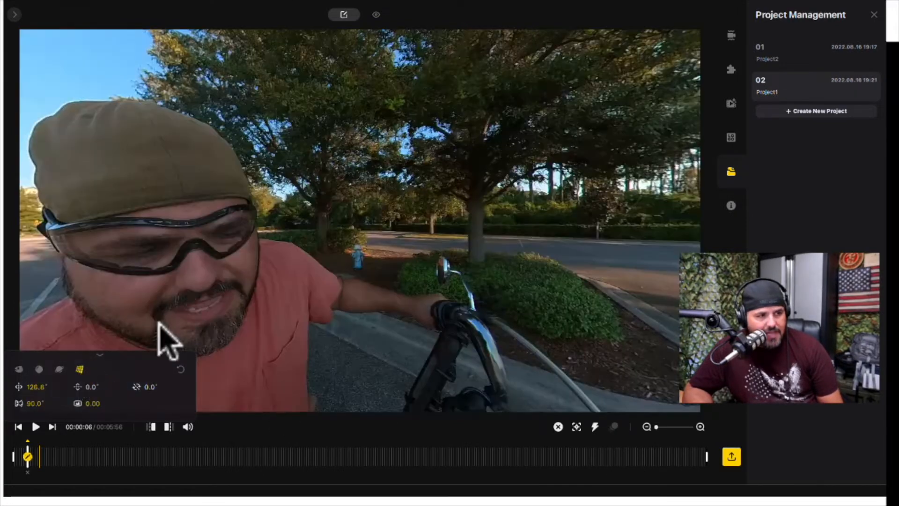
drag(158, 322, 391, 287)
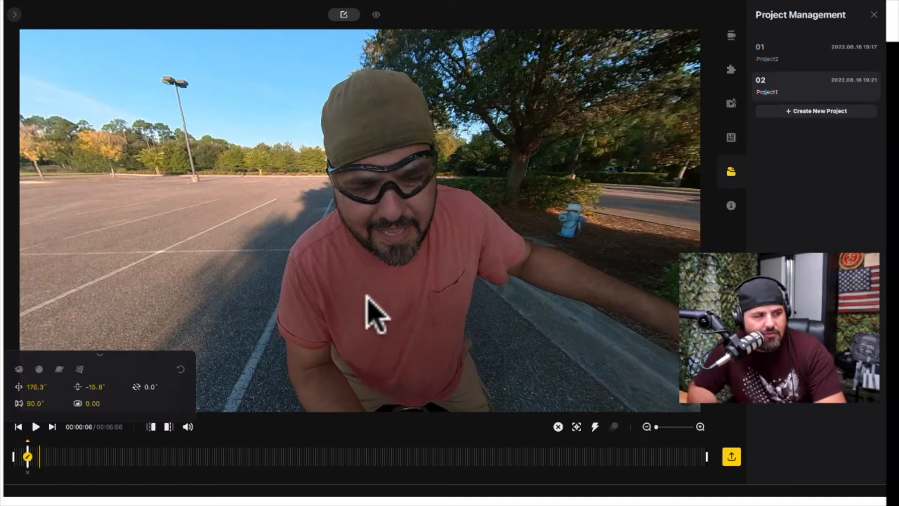
- Switch the keyframe to the default perspective and try different zoom levels on the rider
click(18, 371)
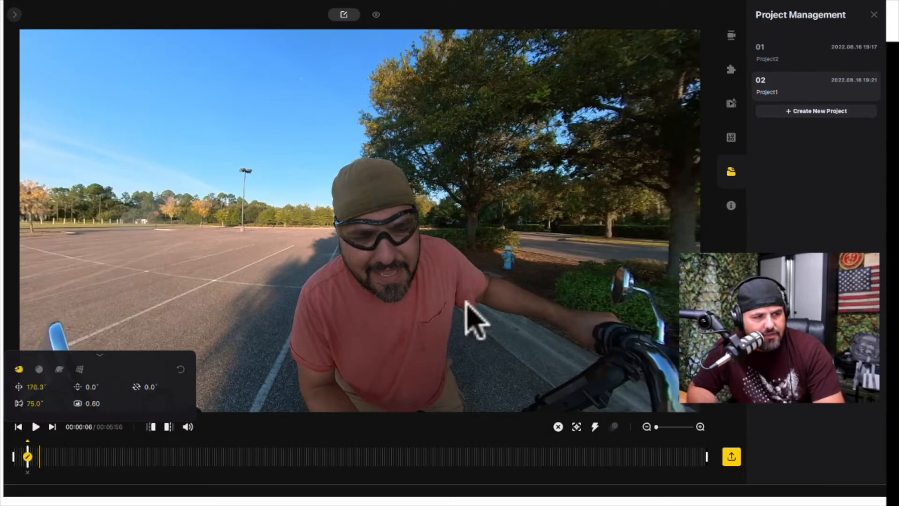
drag(470, 314, 462, 280)
scroll(461, 279, down, 5)
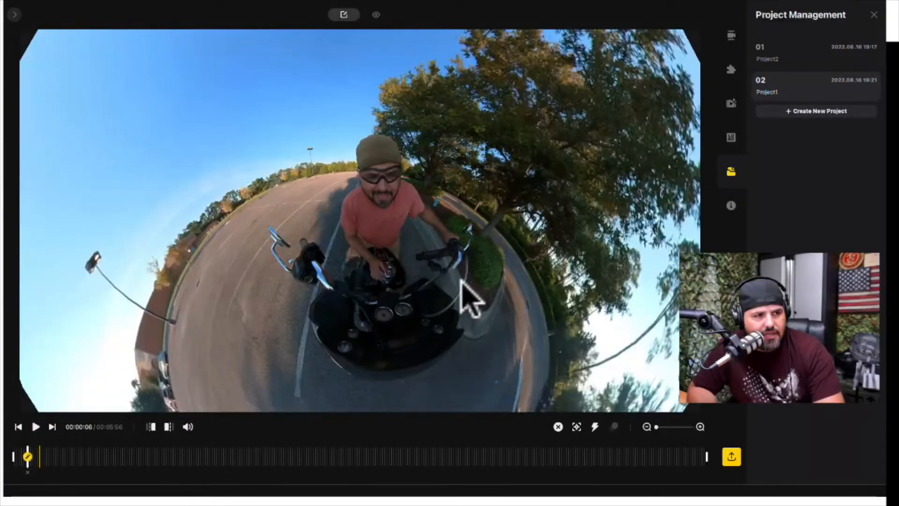
scroll(461, 284, up, 5)
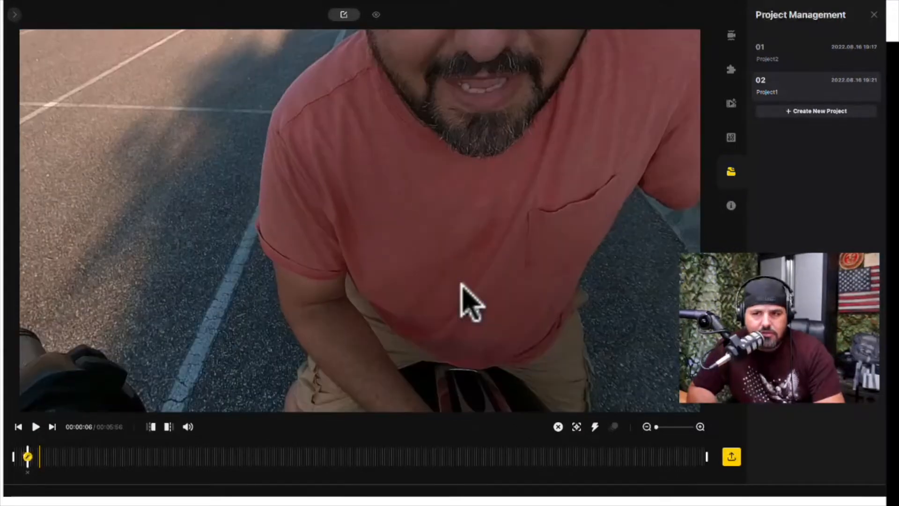
scroll(461, 283, down, 5)
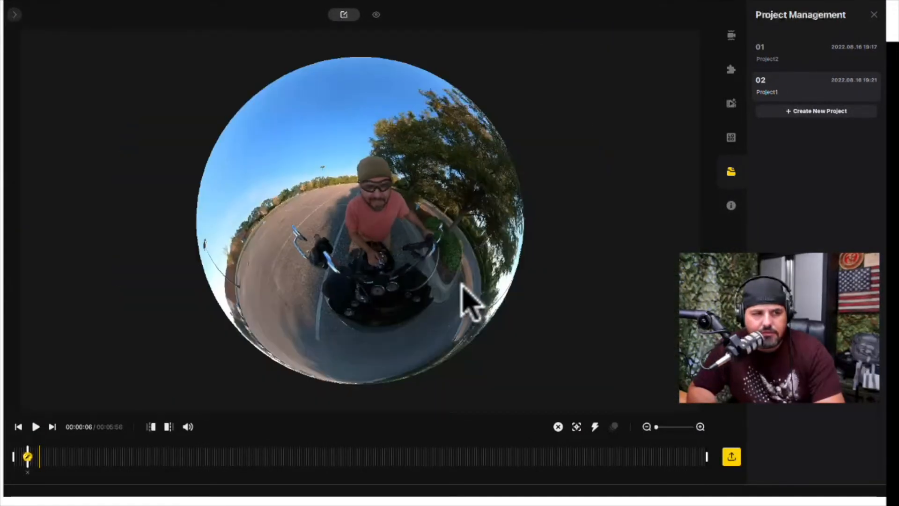
scroll(461, 283, up, 3)
scroll(461, 283, down, 4)
scroll(461, 283, up, 4)
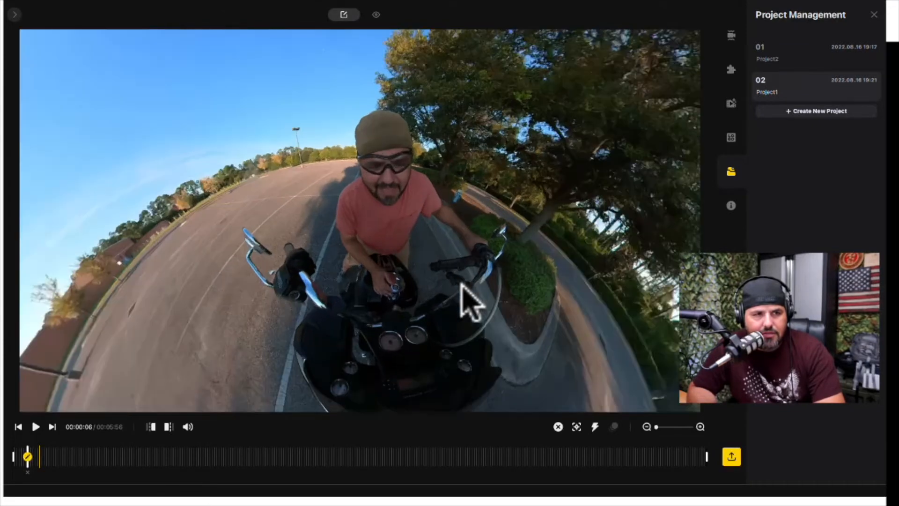
scroll(471, 303, down, 3)
scroll(470, 304, up, 2)
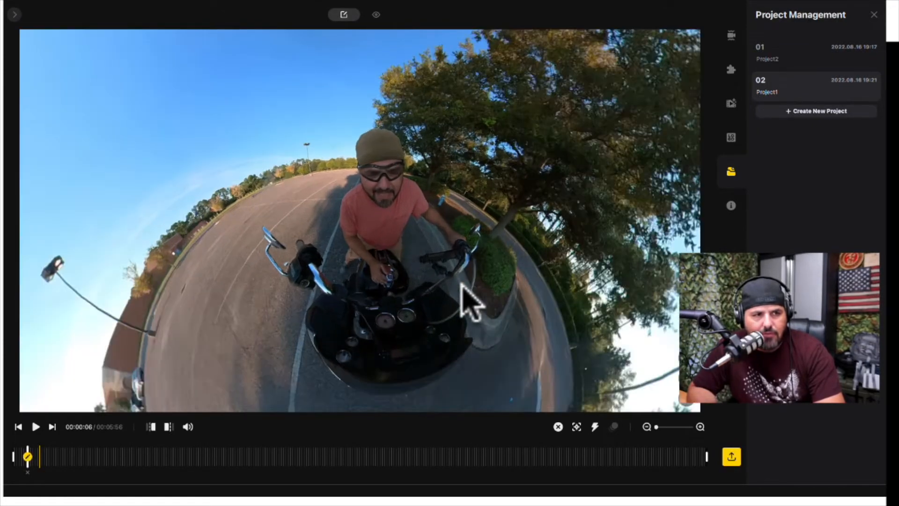
- Reframe the keyframe so the camera faces the rider, with pan about 174.1°, tilt -4.9° and field of view 90.1°
drag(499, 305, 405, 273)
drag(496, 281, 398, 260)
drag(539, 277, 387, 305)
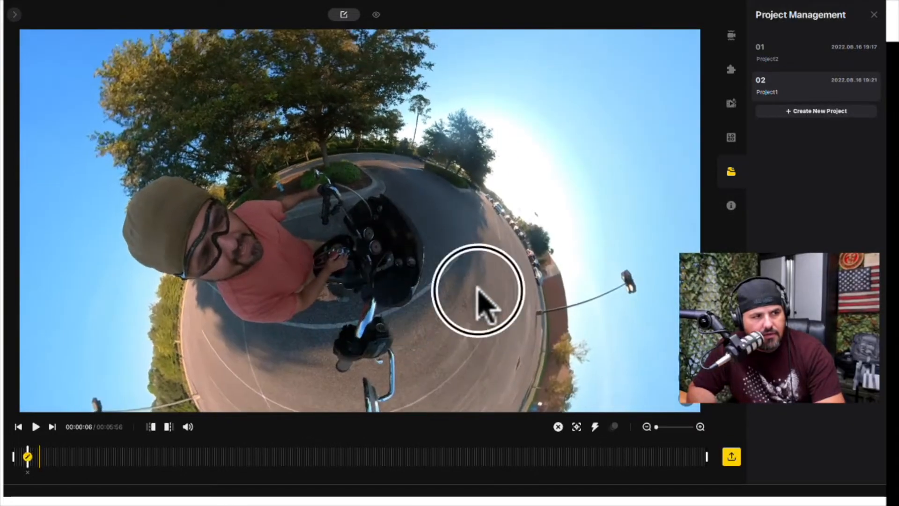
drag(478, 301, 420, 373)
scroll(431, 360, up, 2)
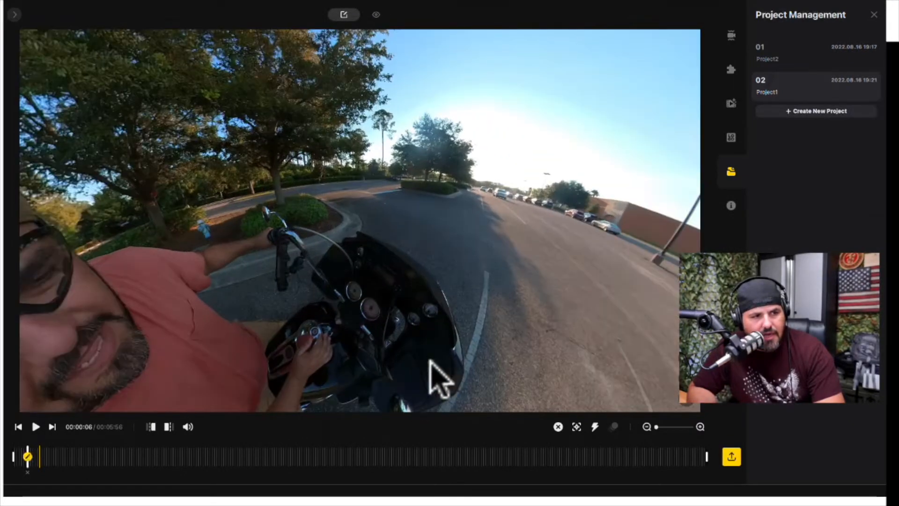
scroll(431, 359, down, 1)
scroll(440, 379, down, 2)
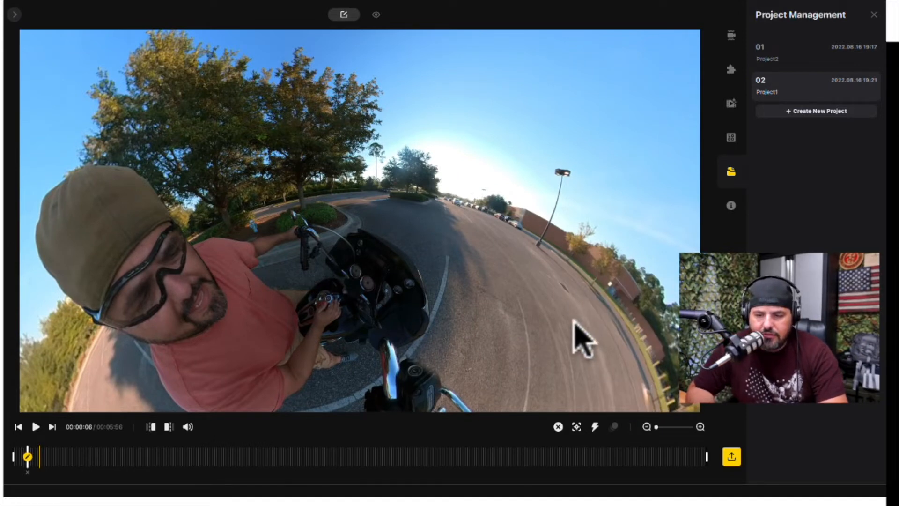
scroll(579, 336, down, 2)
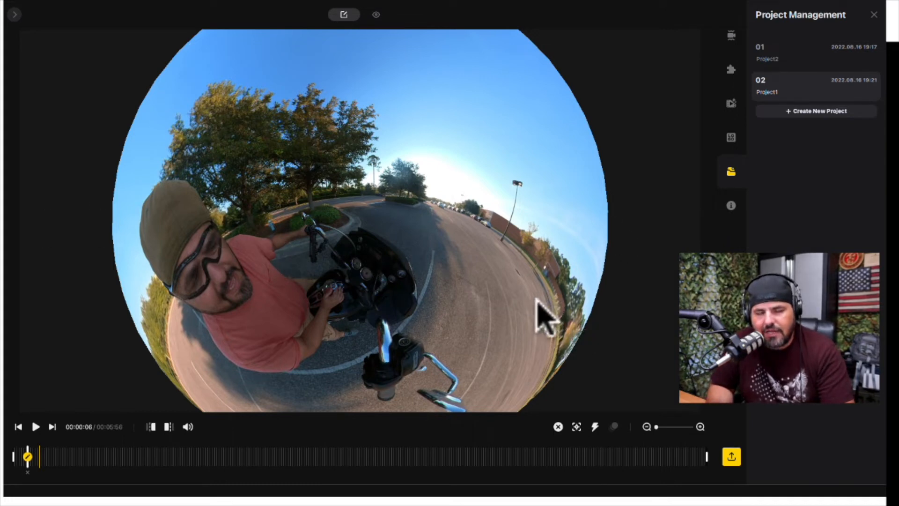
scroll(518, 316, up, 3)
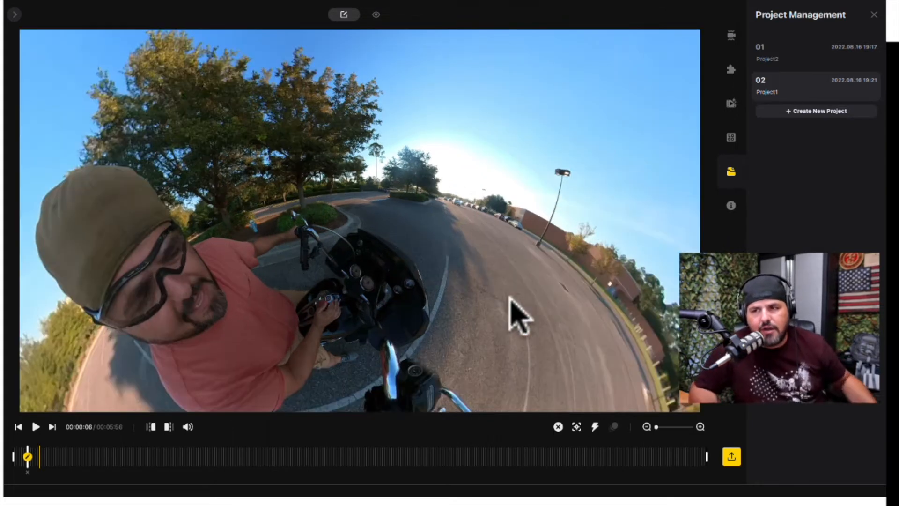
scroll(514, 314, up, 2)
mouse_move(477, 301)
mouse_down()
mouse_move(591, 328)
mouse_move(475, 309)
mouse_move(526, 278)
mouse_move(295, 253)
mouse_move(431, 239)
mouse_move(427, 318)
mouse_move(492, 307)
mouse_move(474, 297)
mouse_move(466, 309)
mouse_up()
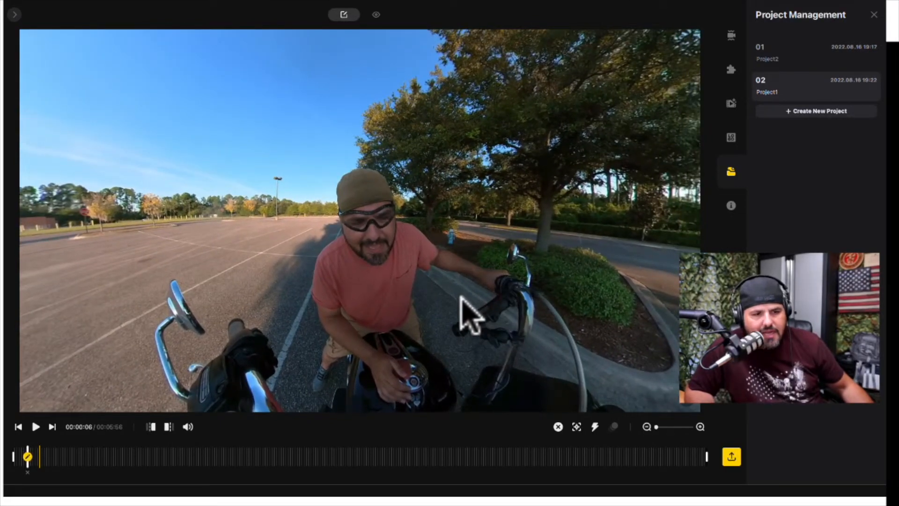
- Play the clip to the 14-second mark and add a second keyframe that holds the rider-facing view
click(27, 467)
click(35, 426)
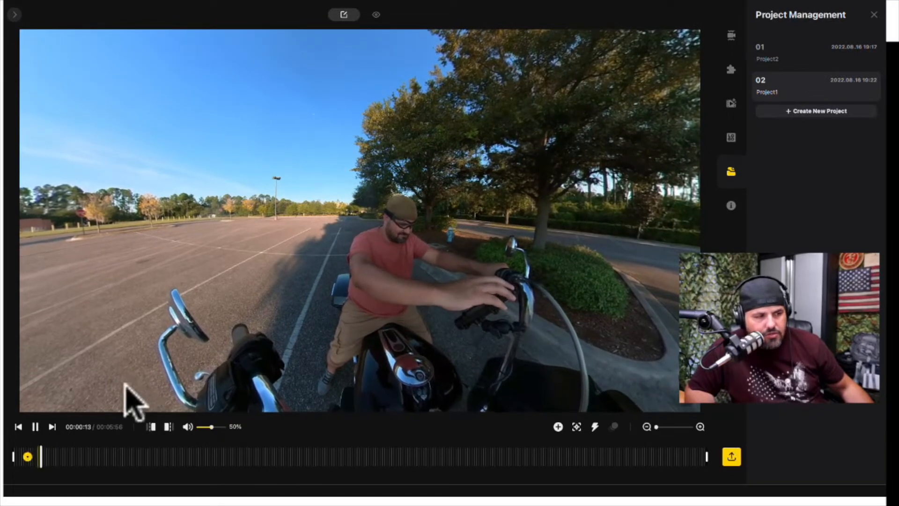
click(35, 427)
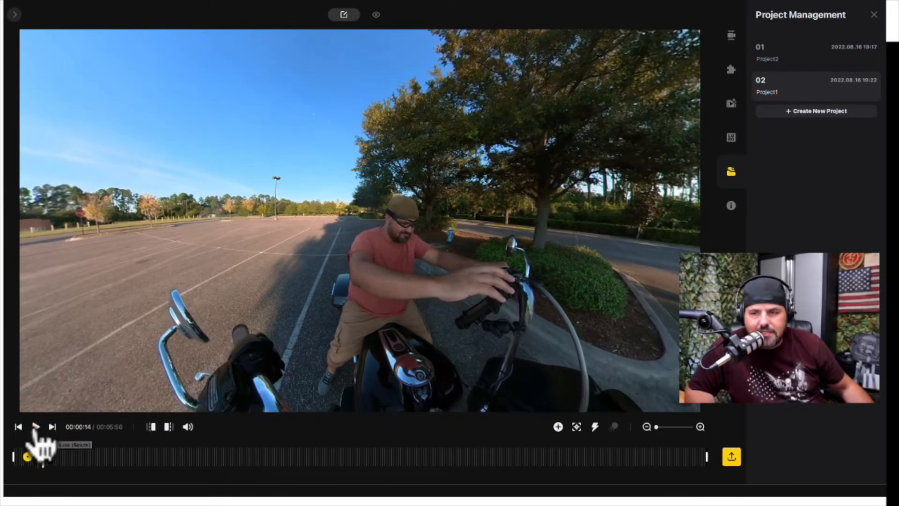
click(558, 427)
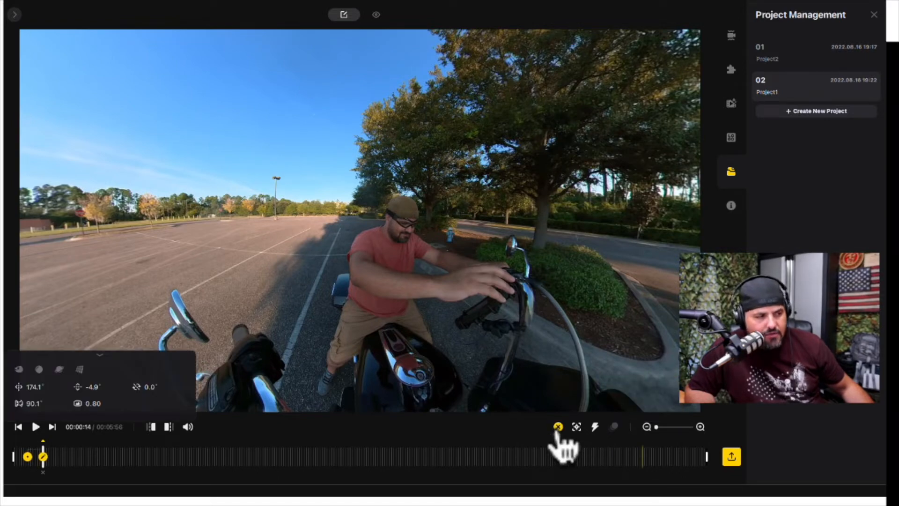
- At the 18-second mark, turn the view to the road ahead, with pan about -12.1° and tilt -6.0°
click(35, 426)
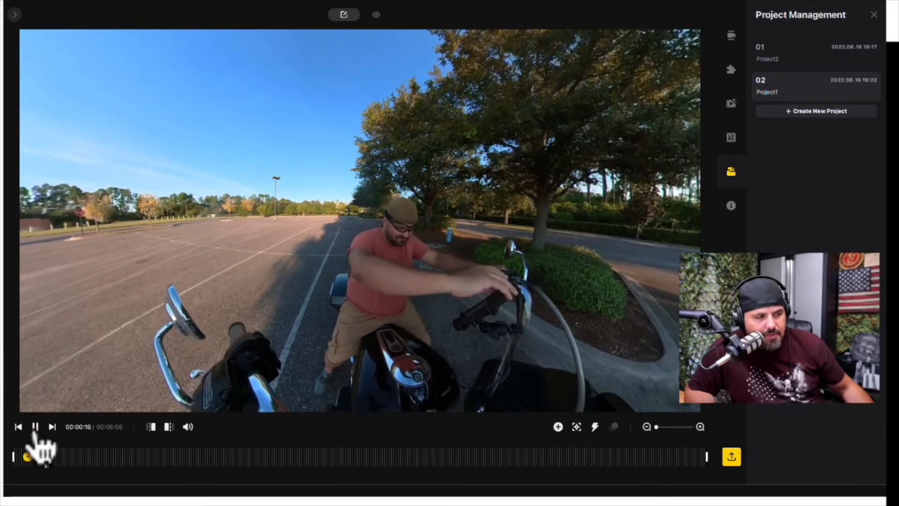
drag(524, 246, 112, 299)
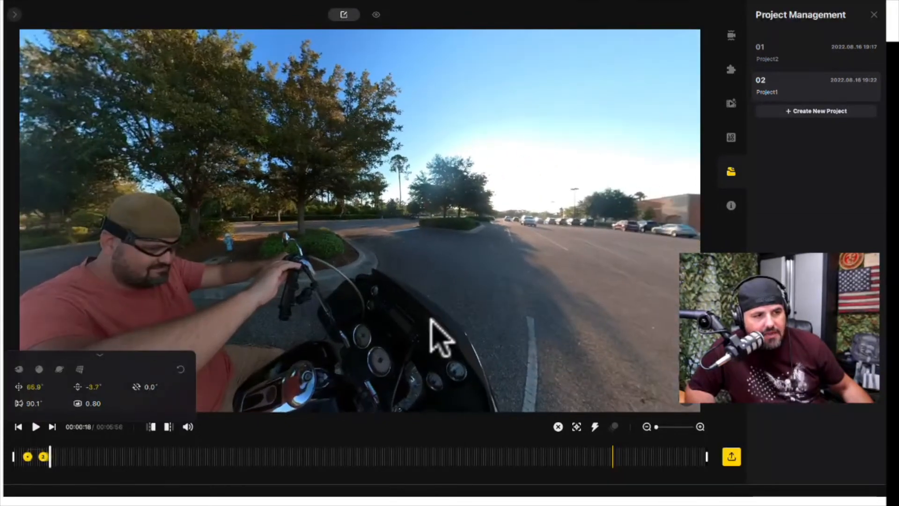
drag(431, 317, 373, 297)
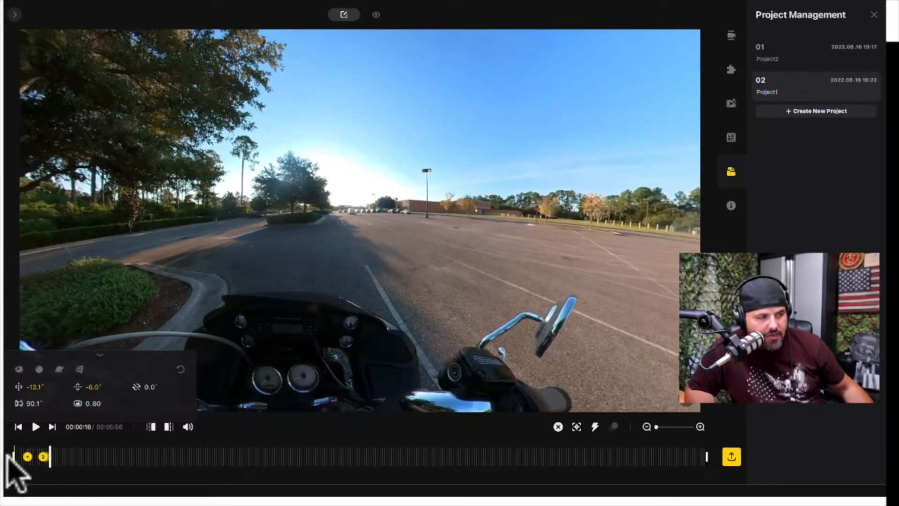
- Play back the clip to check the view transition, stopping at the 20-second mark
click(17, 454)
key(space)
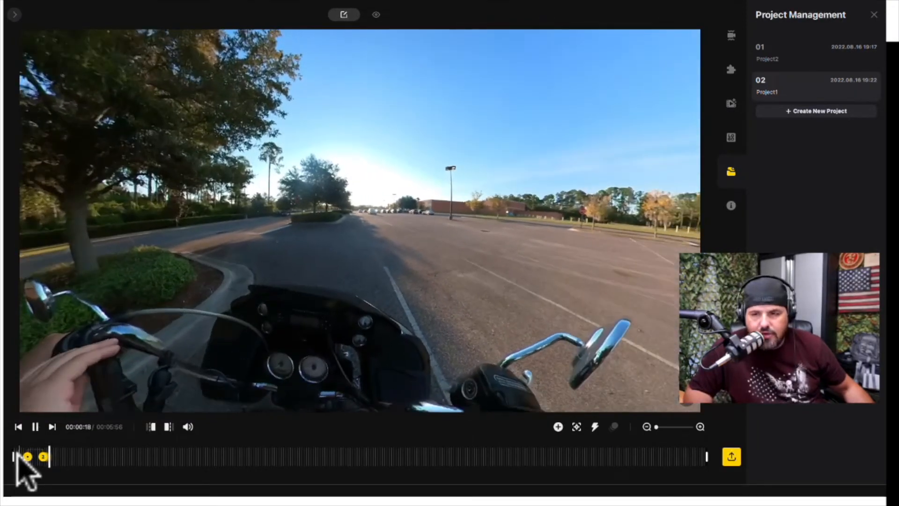
key(space)
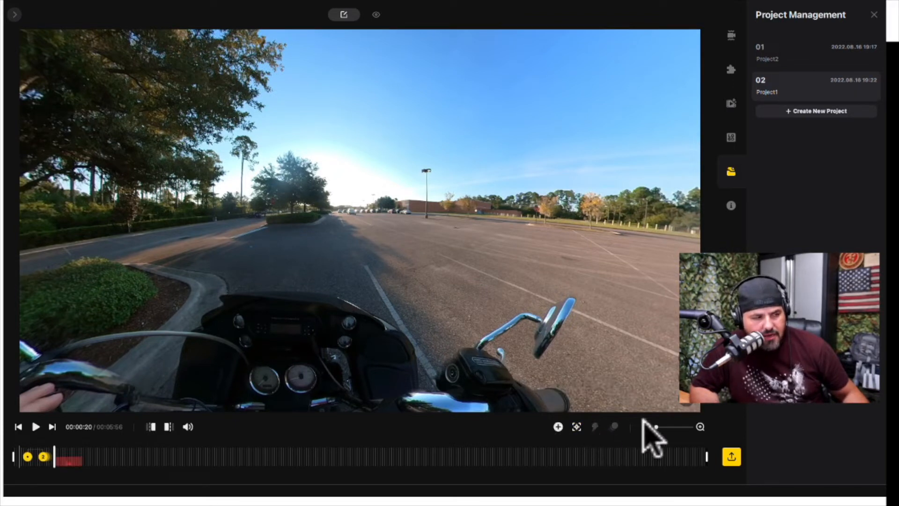
- Apply a 2x speed section with motion blur starting at the 20-second mark and check several points along it
click(576, 428)
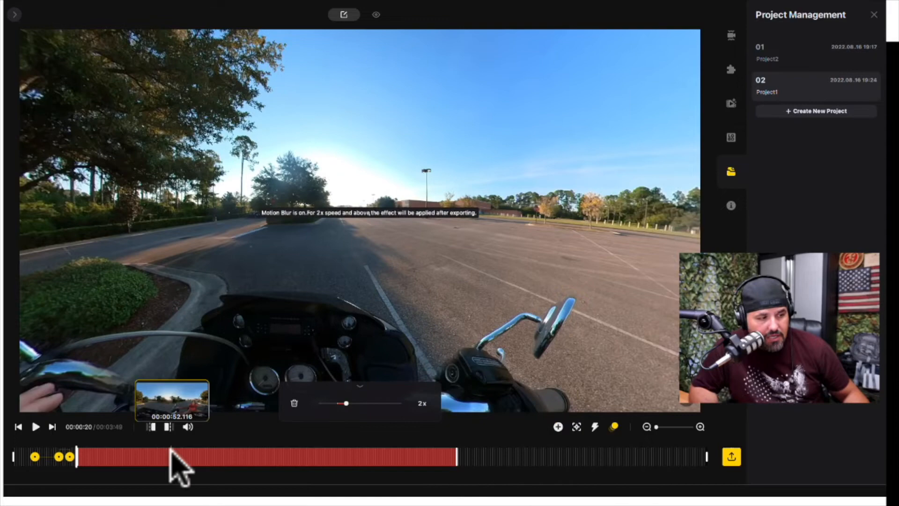
click(174, 456)
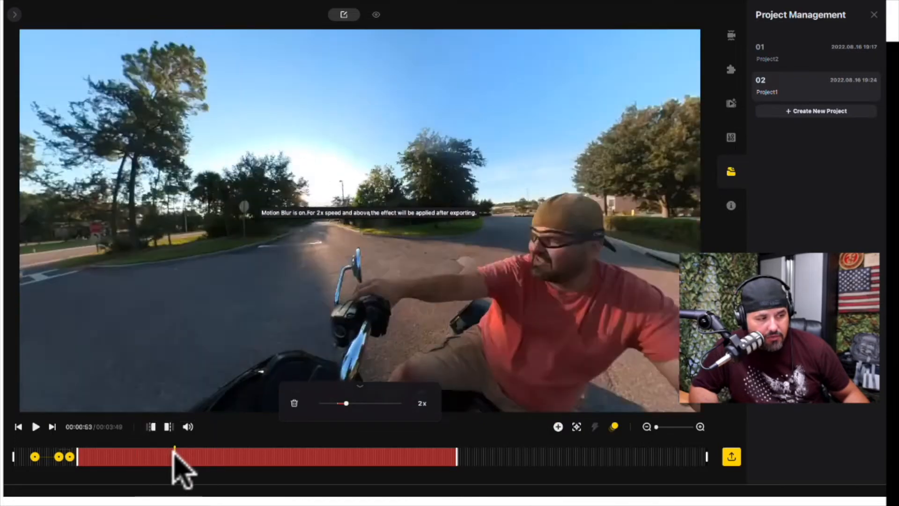
click(326, 457)
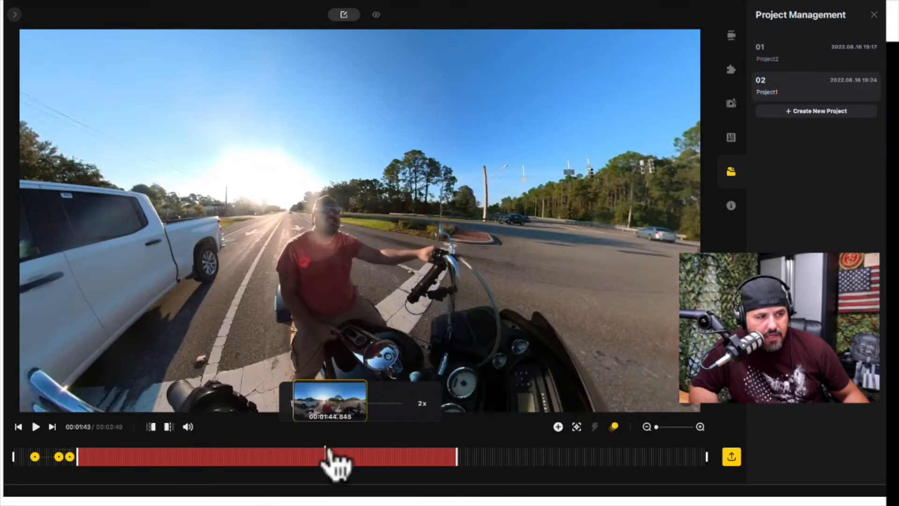
click(309, 457)
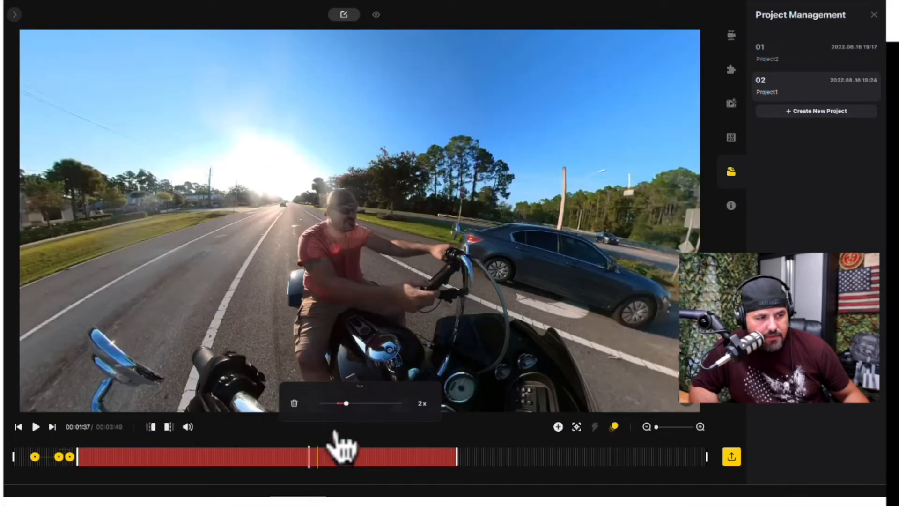
- Raise the speed of the sped-up section well above 2x and stop playback at the 28-second mark
click(383, 404)
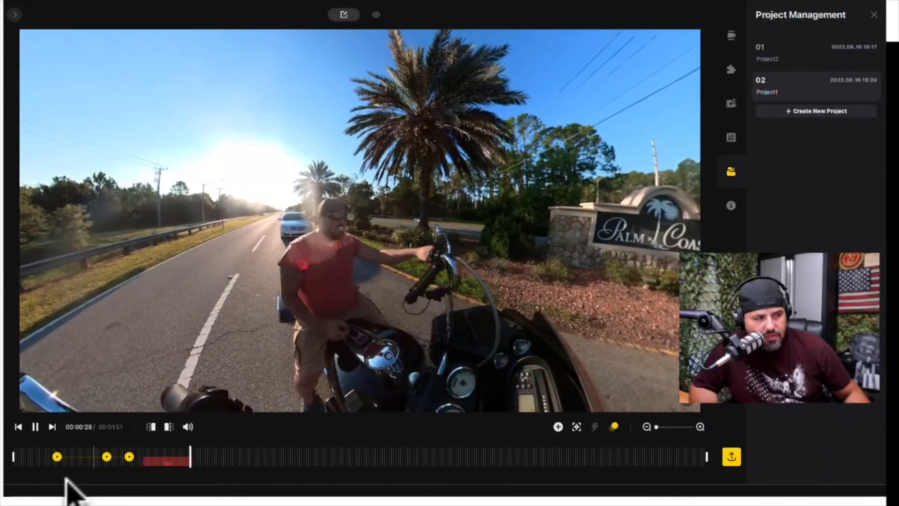
click(35, 426)
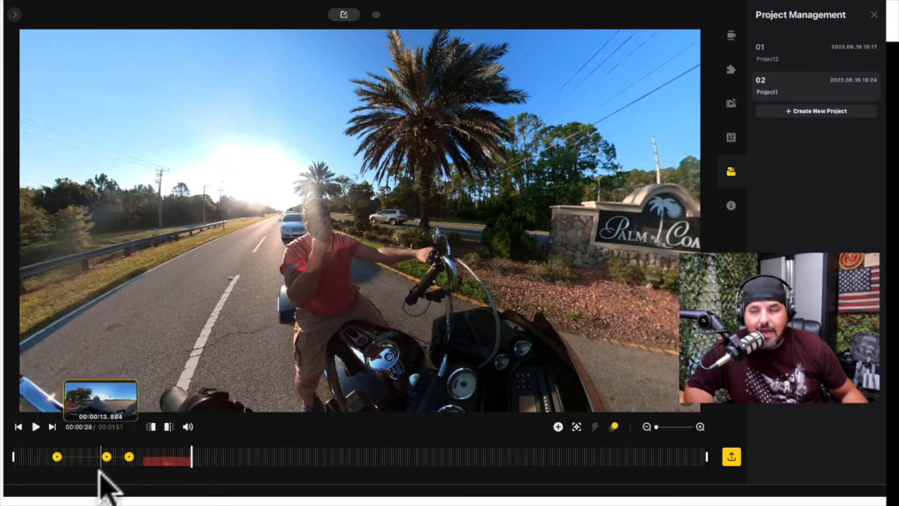
- Trim the clip's start to the 42-second mark, and tighten it by about 2 more seconds
click(275, 457)
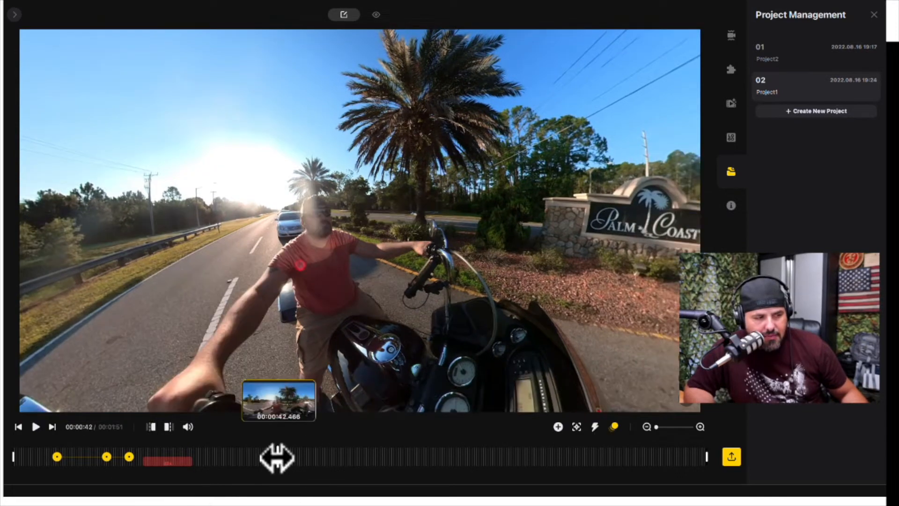
click(169, 426)
click(304, 463)
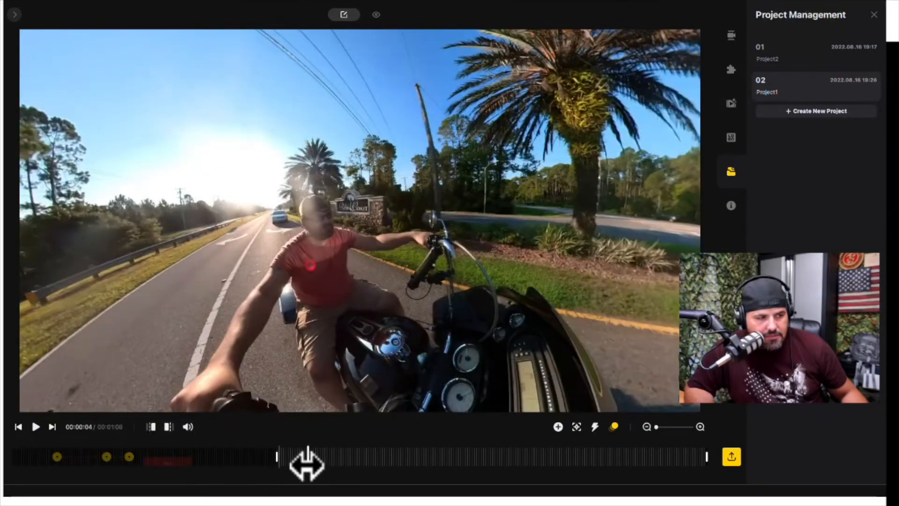
click(296, 465)
click(152, 428)
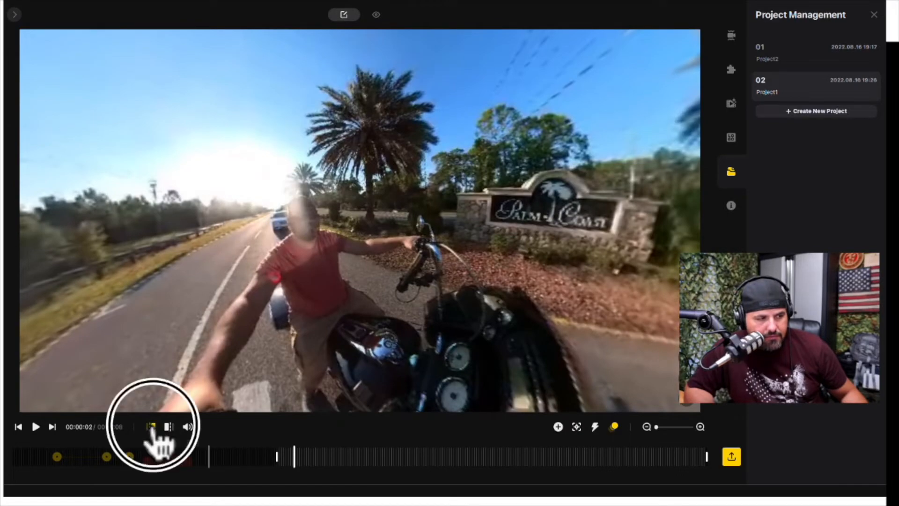
- Scrub through the remaining footage and trim the clip's end at the 58-second mark
click(321, 470)
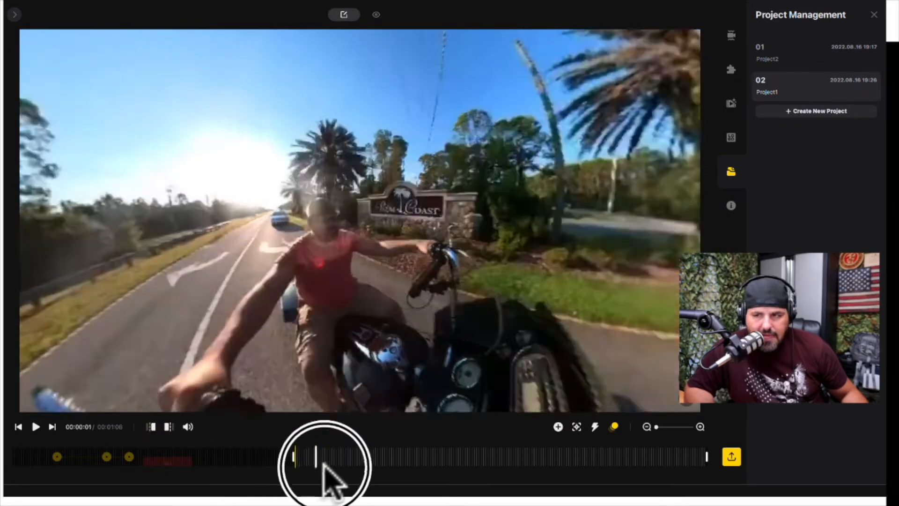
click(431, 464)
drag(430, 464, 659, 466)
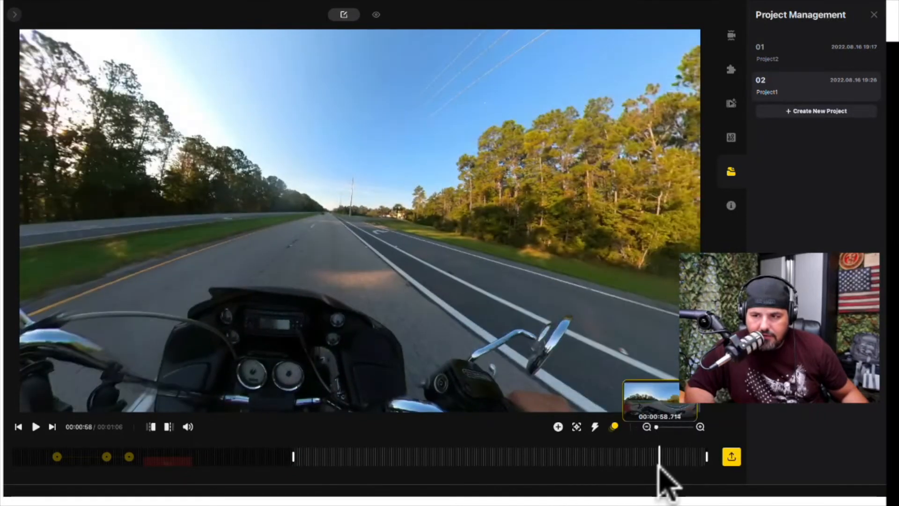
click(163, 432)
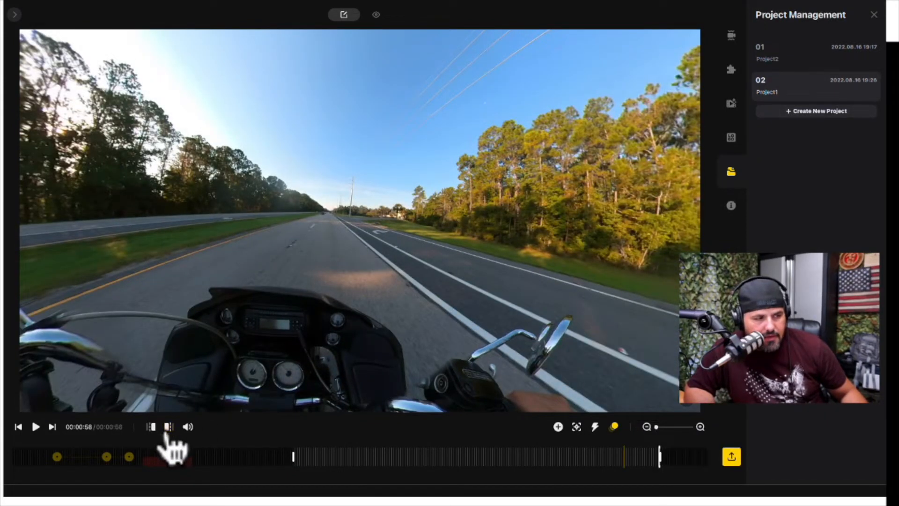
- Add a keyframe at the 2-second mark with the view centred on the rider, pan about 23.1° and tilt -18.1°
click(309, 459)
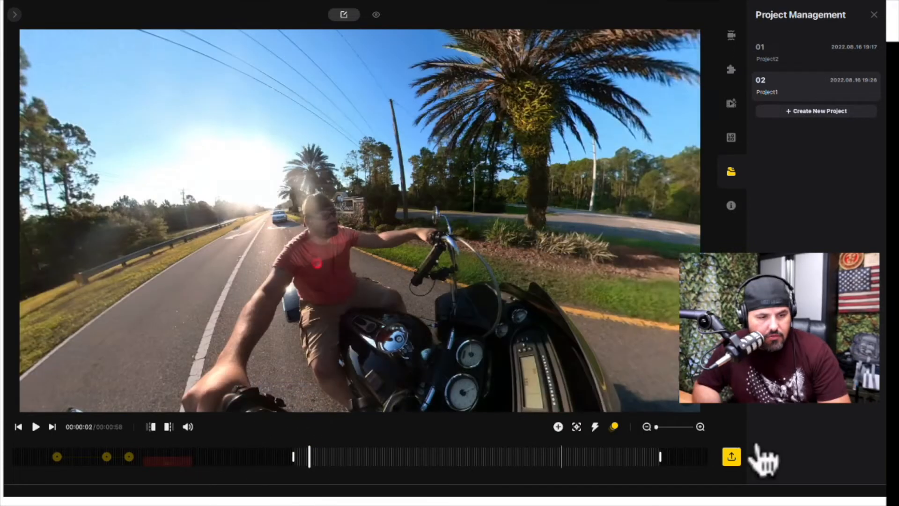
click(558, 427)
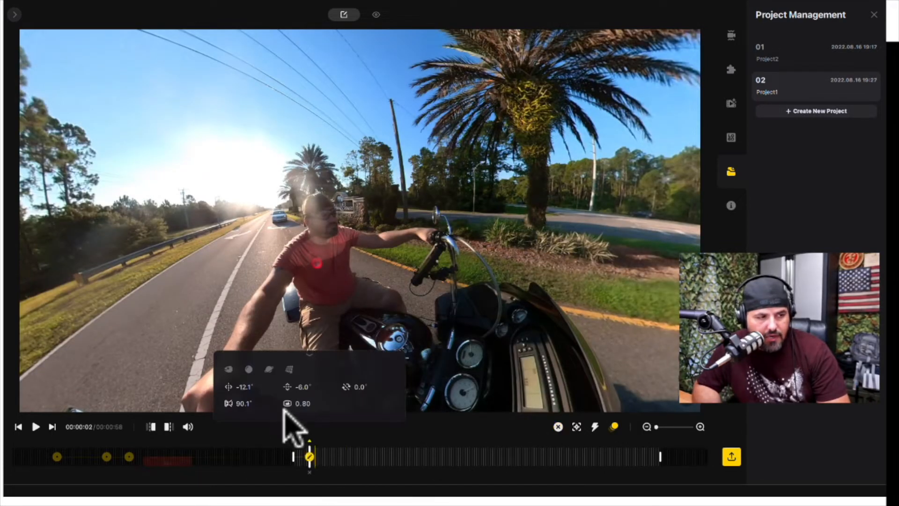
drag(407, 318, 533, 251)
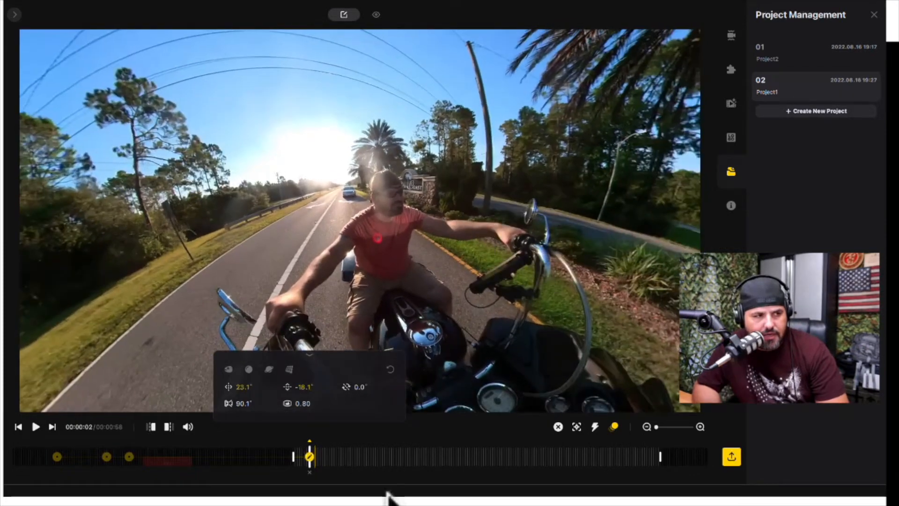
- Play through the turn, and at the 11-second mark add a keyframe re-aimed at the rider, pan about 106.0° and tilt -28.5°
click(316, 459)
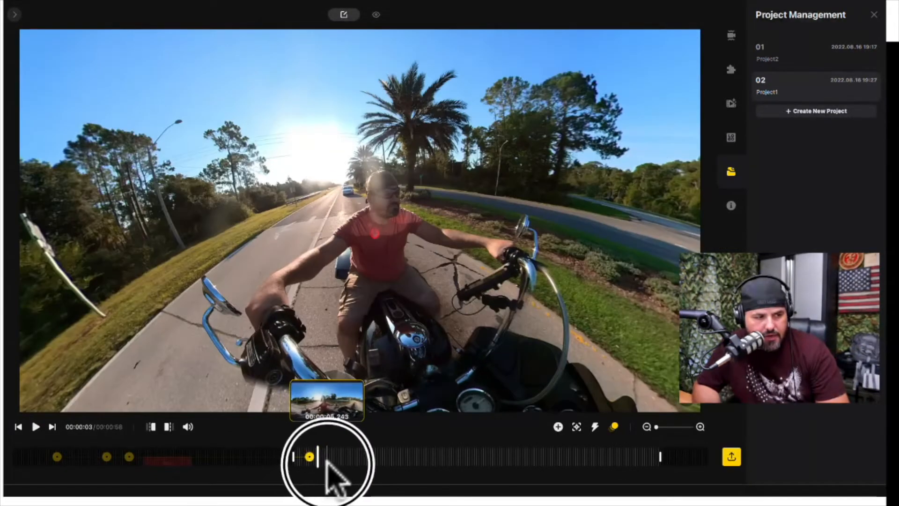
key(space)
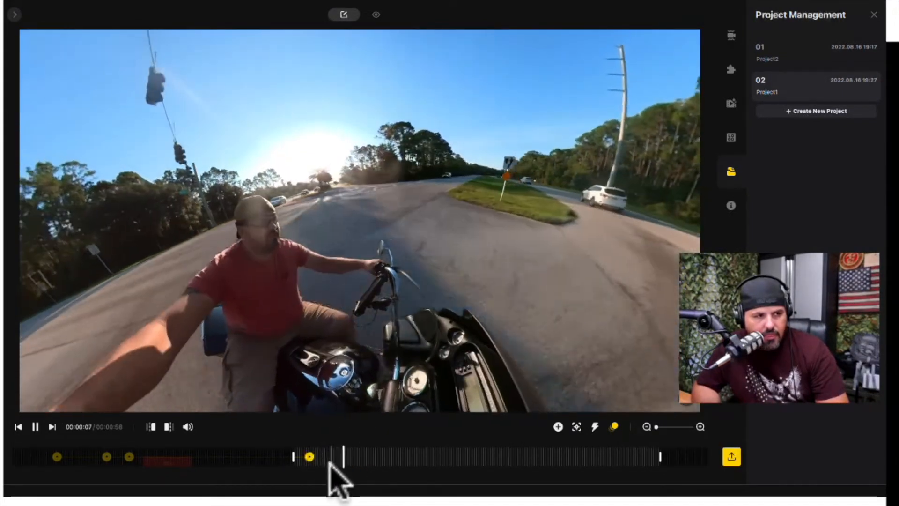
key(space)
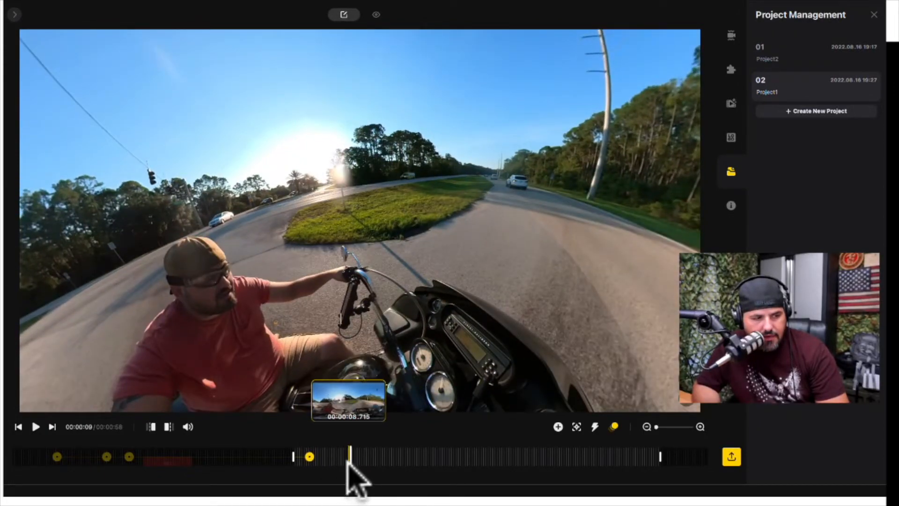
click(349, 462)
drag(349, 462, 362, 461)
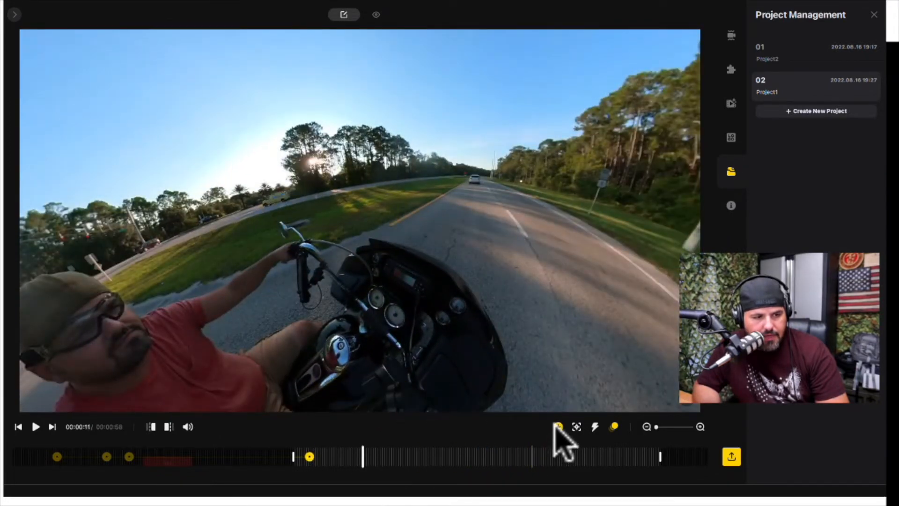
drag(345, 244, 640, 222)
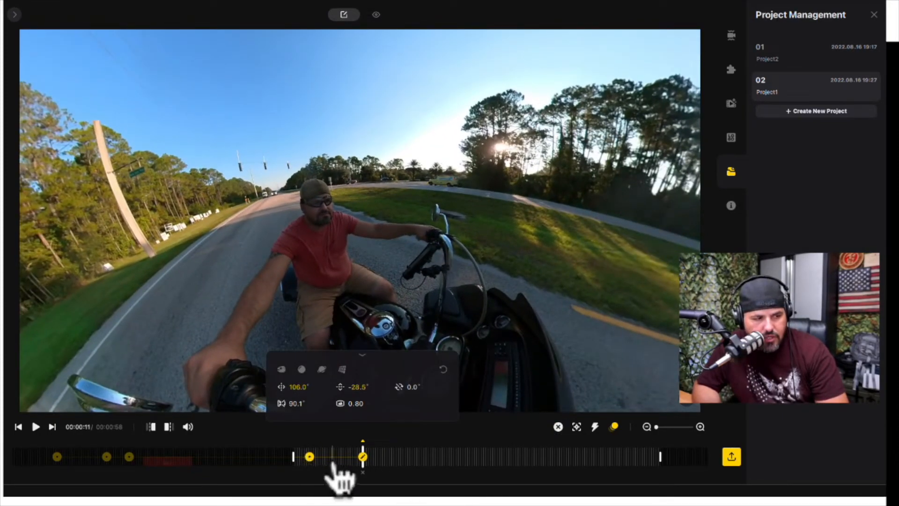
- Play back the rider-tracking transition from the trimmed start, mute the clip's audio and stop at the 12-second mark
click(297, 458)
key(space)
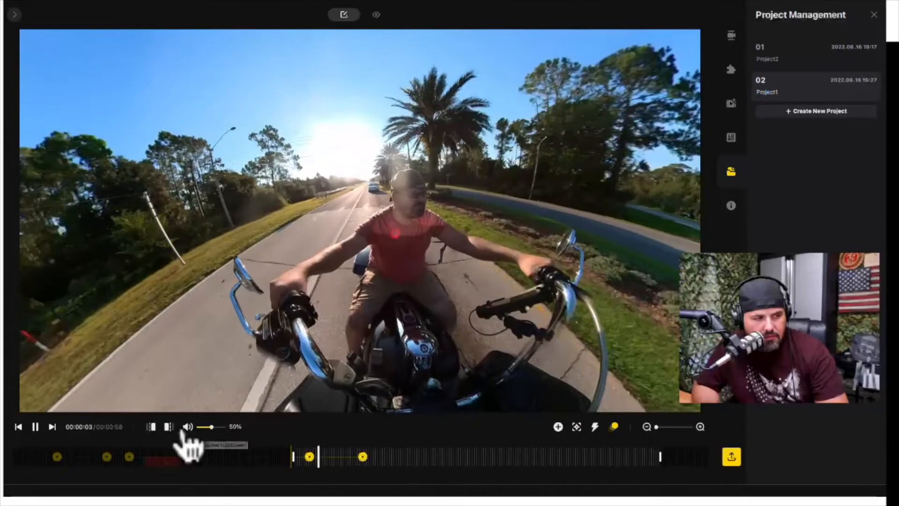
click(187, 427)
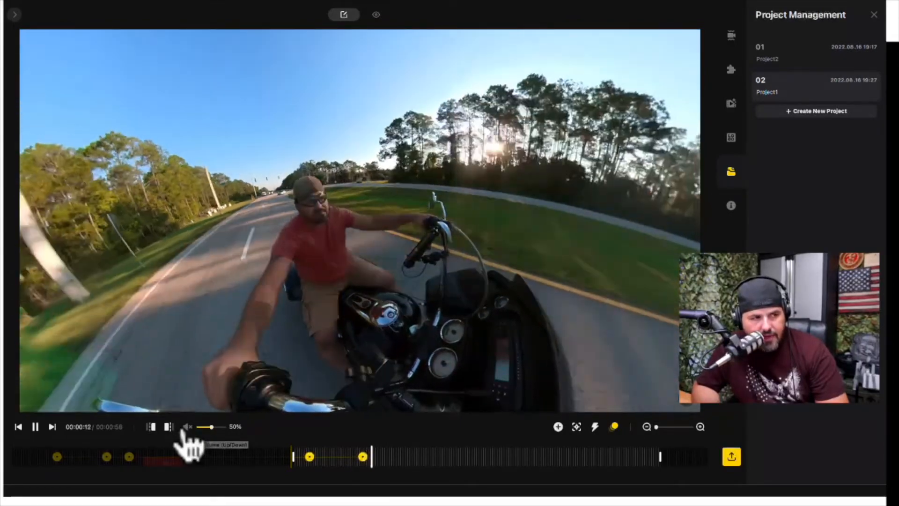
key(space)
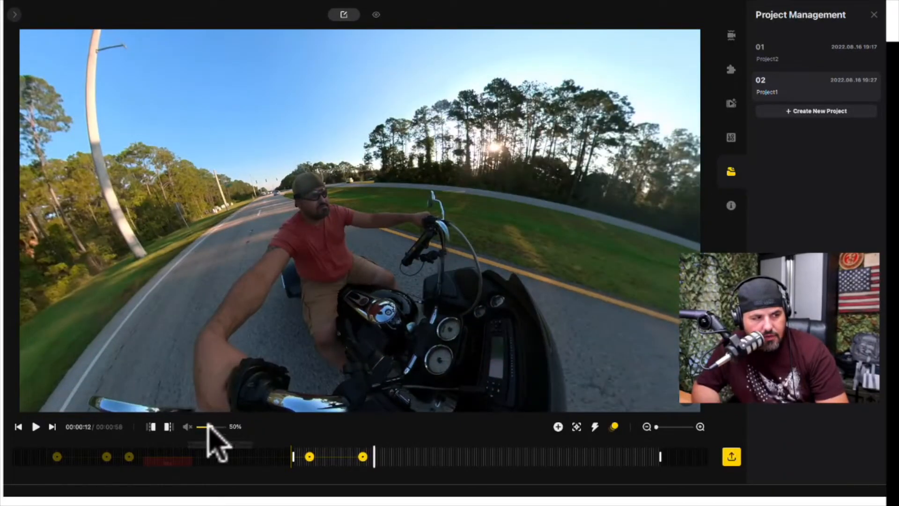
- Add a keyframe at the 14-second mark zoomed in on the rider, pan about 129.9°, tilt -29.0°, field of view 72.9° and distance 0.46
key(space)
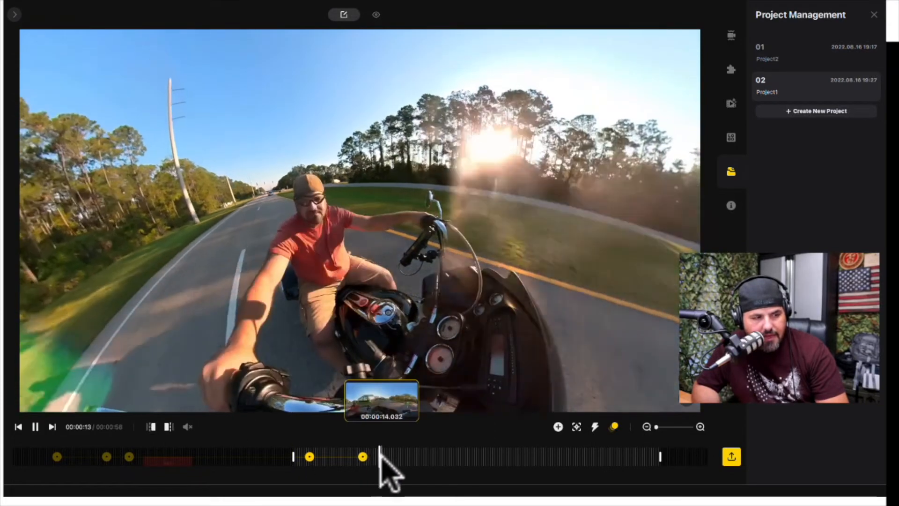
key(space)
click(557, 427)
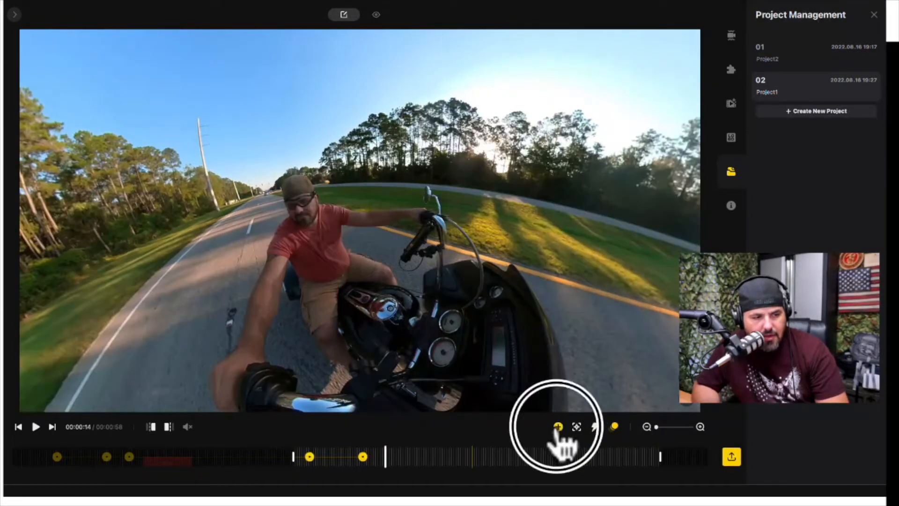
scroll(518, 360, down, 3)
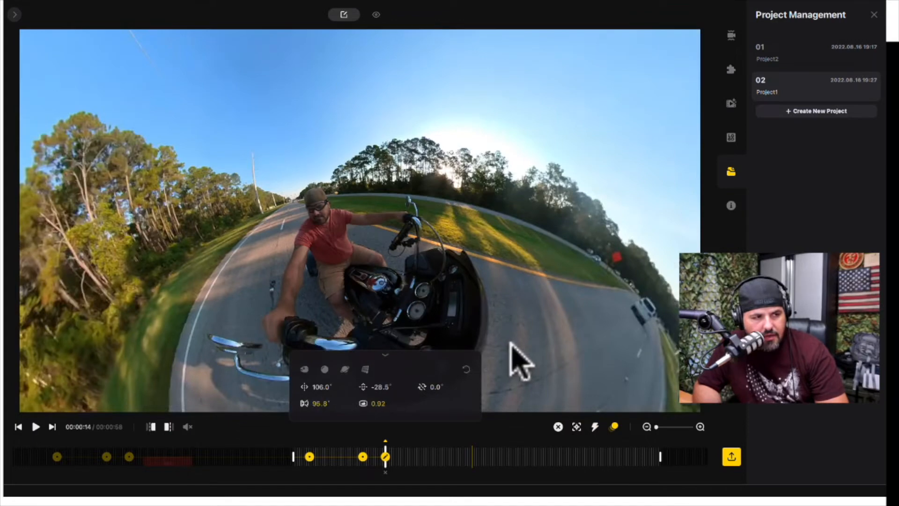
scroll(520, 361, up, 4)
drag(503, 340, 608, 341)
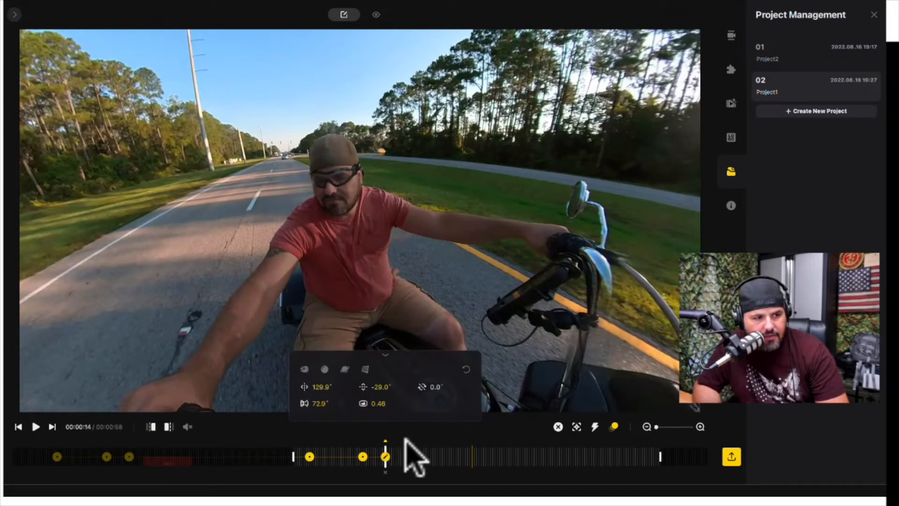
- Play back the keyframed view changes and add a keyframe at the 20-second mark that holds the close-up of the rider
click(298, 457)
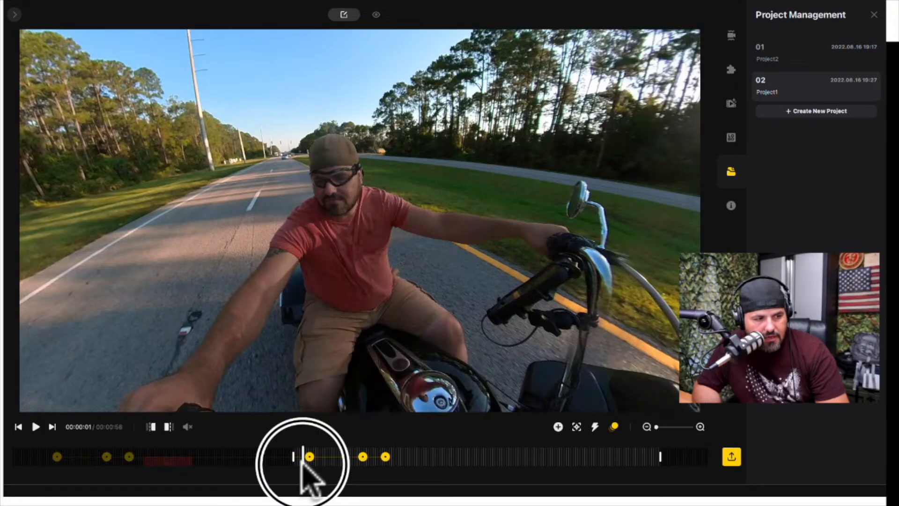
key(space)
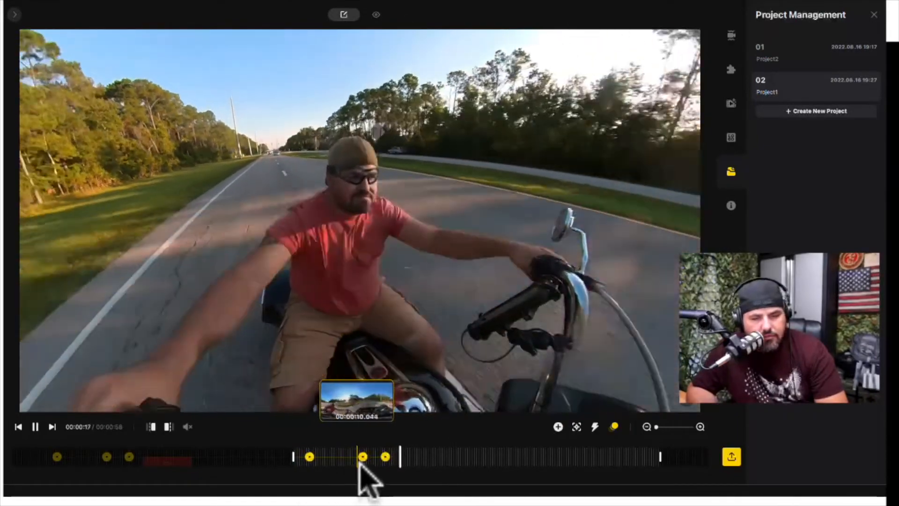
key(space)
click(559, 425)
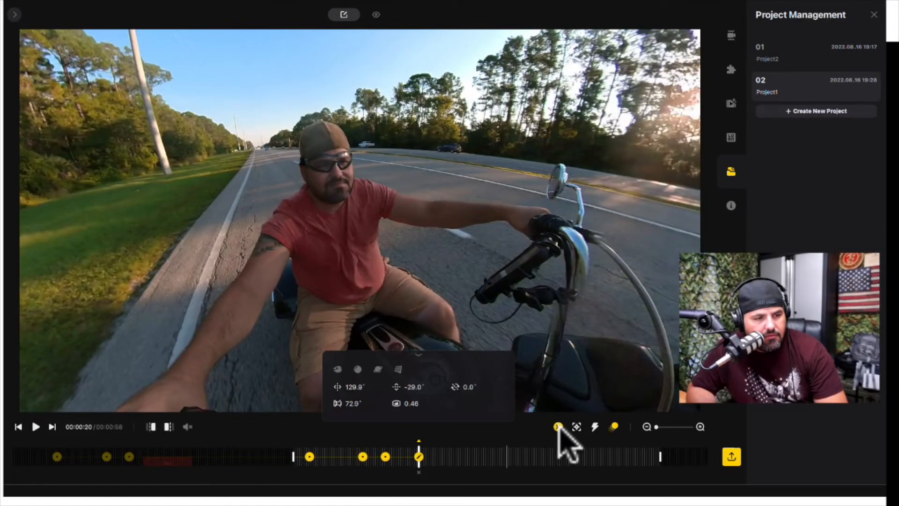
- Play on to the 28-second mark and add a keyframe with a wider view of the rider and motorcycle
click(399, 456)
key(space)
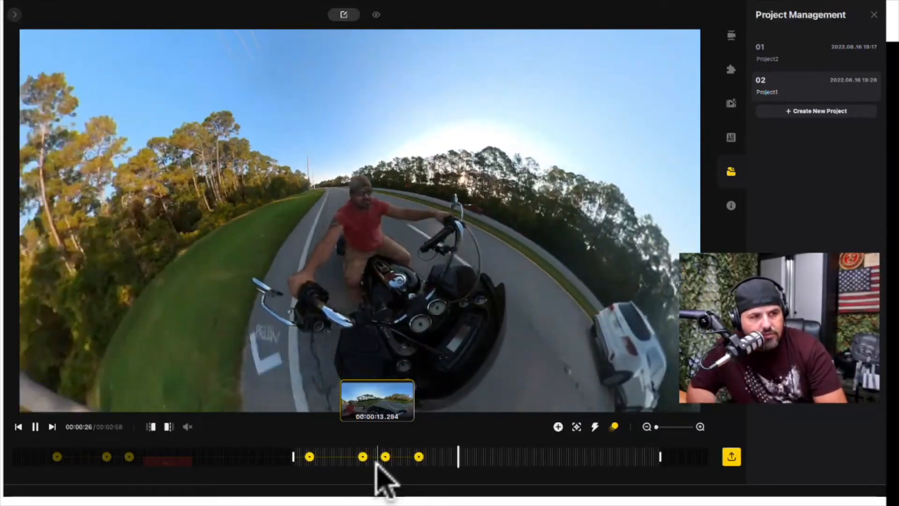
click(559, 427)
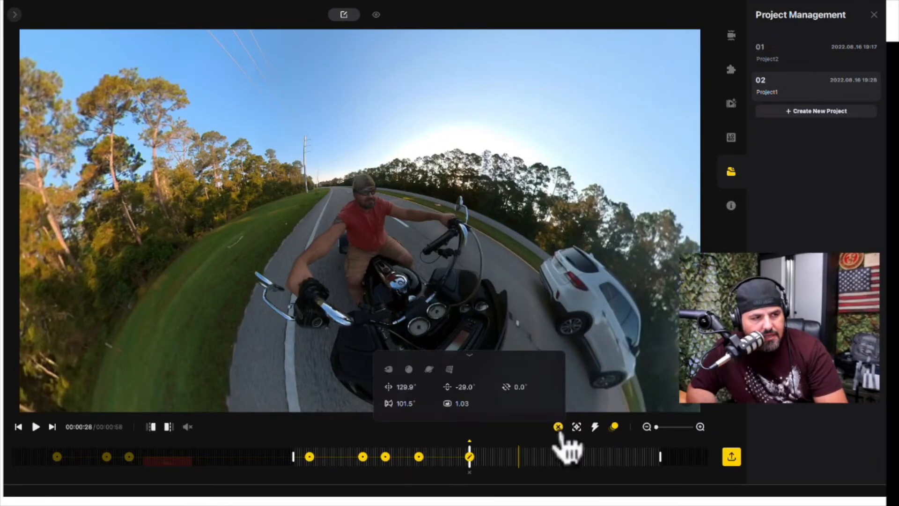
scroll(501, 295, down, 5)
scroll(502, 297, up, 7)
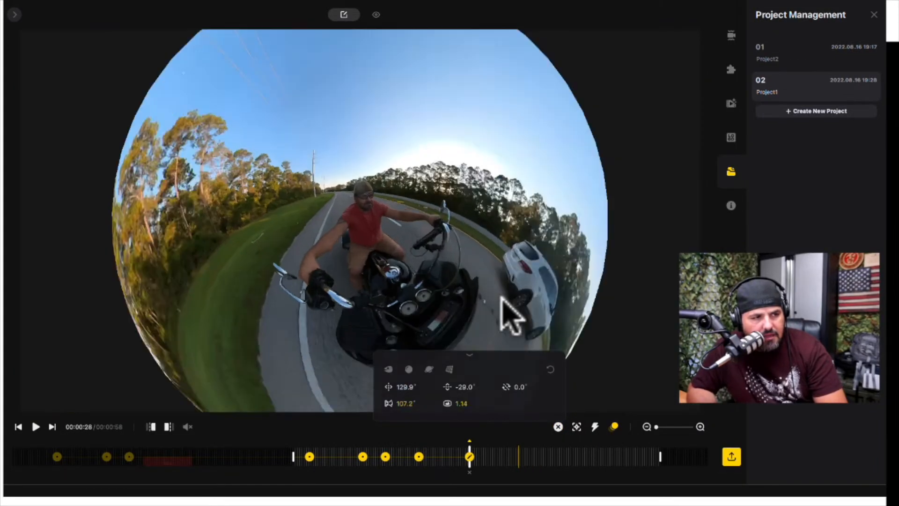
- Play back the zoom-out and apply the Fade-In Fade-Out transition between the keyframes at the 20- and 28-second marks
key(space)
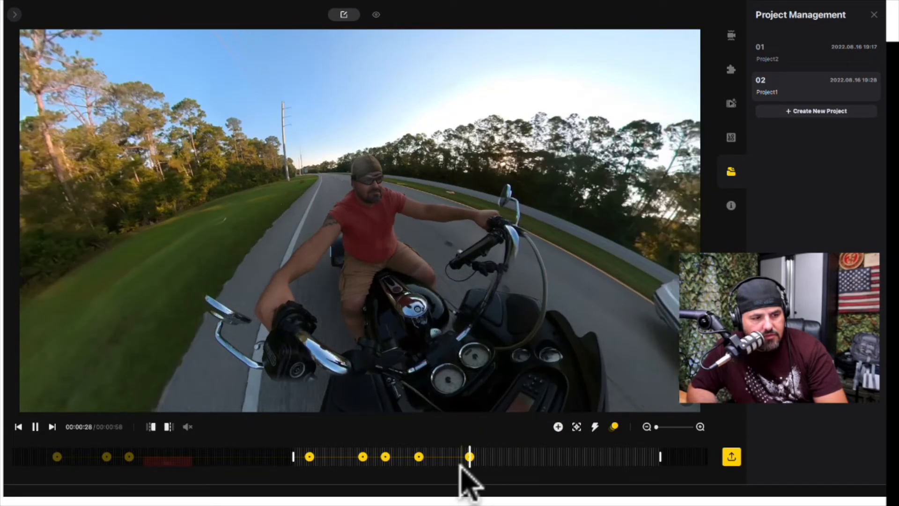
click(416, 461)
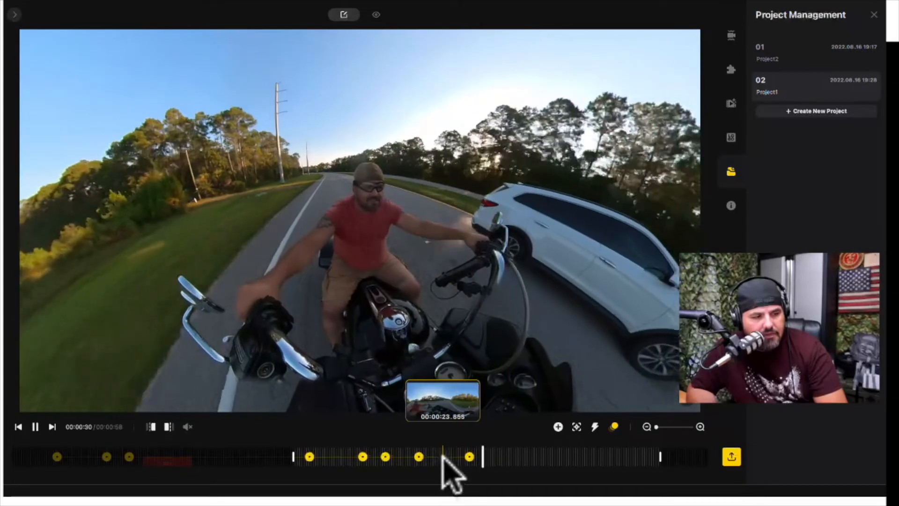
key(space)
click(443, 462)
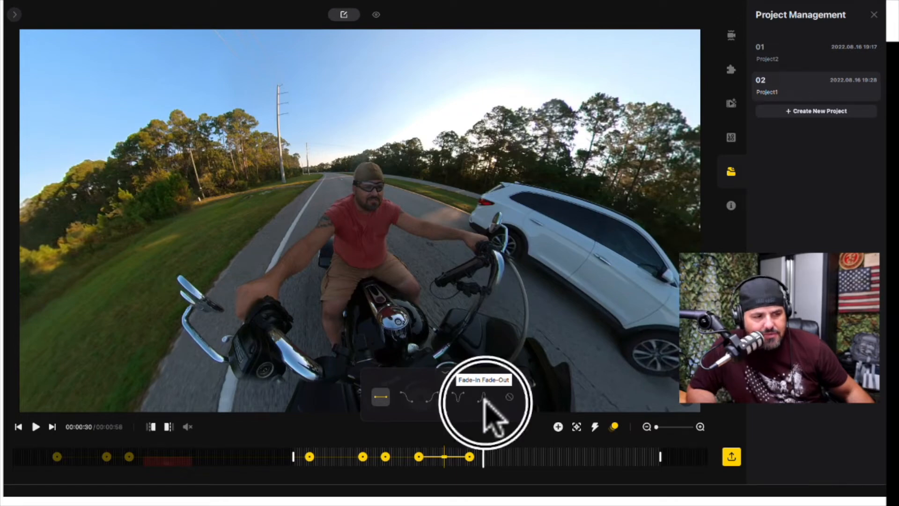
click(483, 399)
- Replay the transition up to the 33-second mark and add a speed section starting at the 29-second mark
click(441, 460)
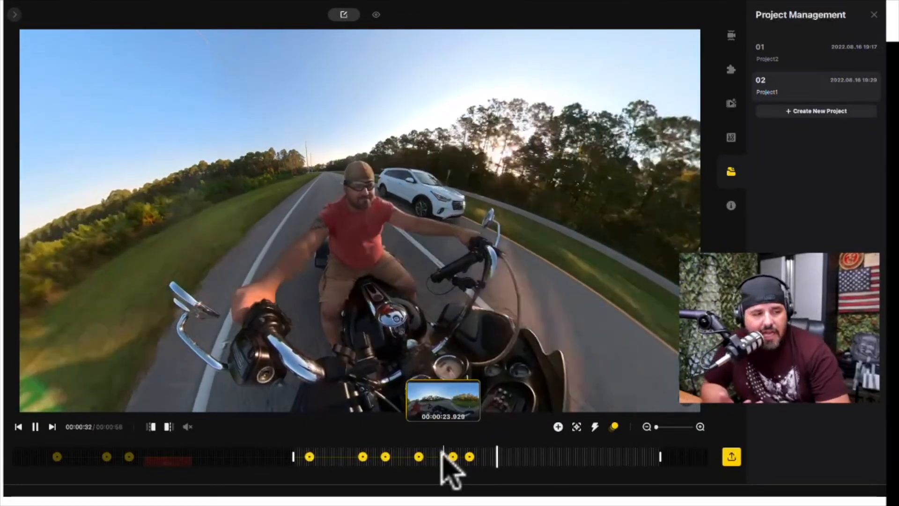
key(space)
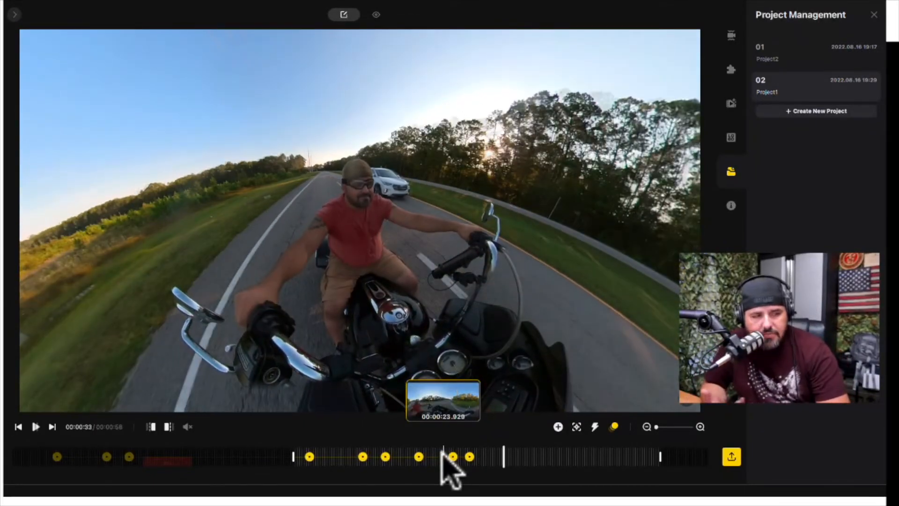
click(475, 456)
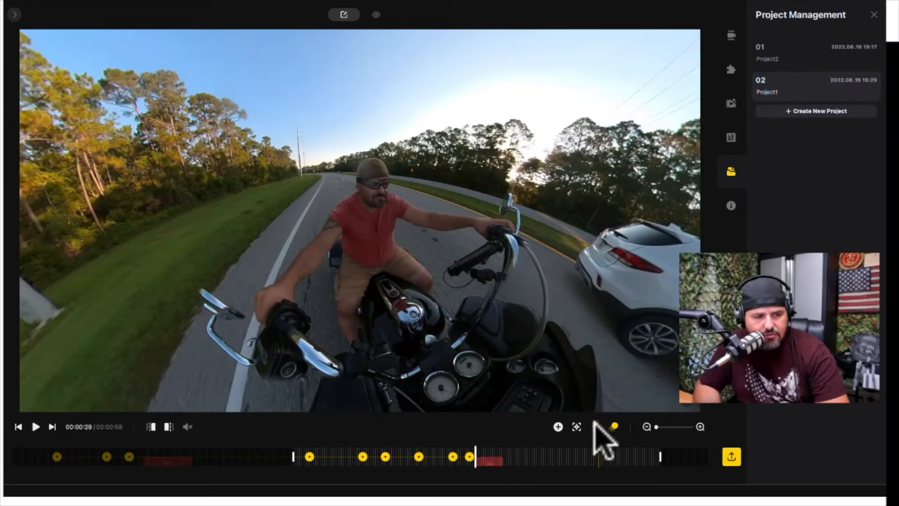
- Extend the speed section that starts at the 29-second mark, raise its speed above 2x and play it back
click(583, 458)
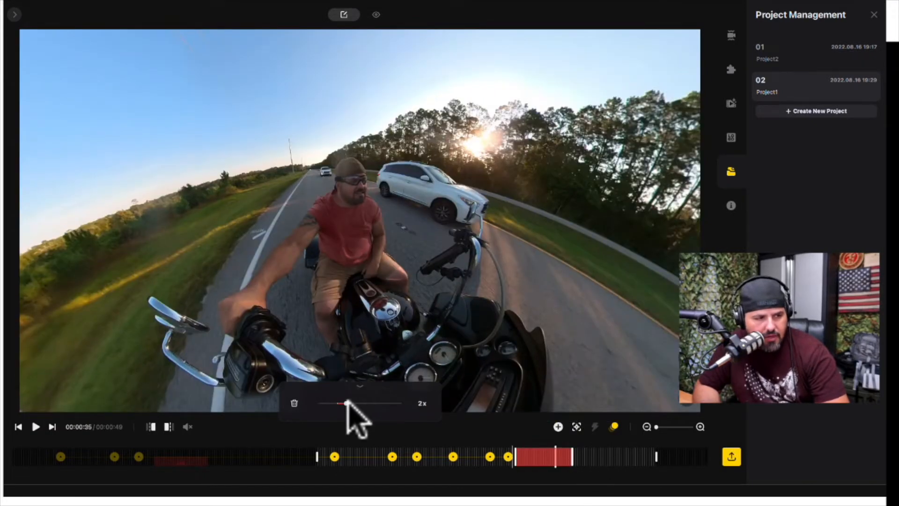
drag(345, 402, 374, 403)
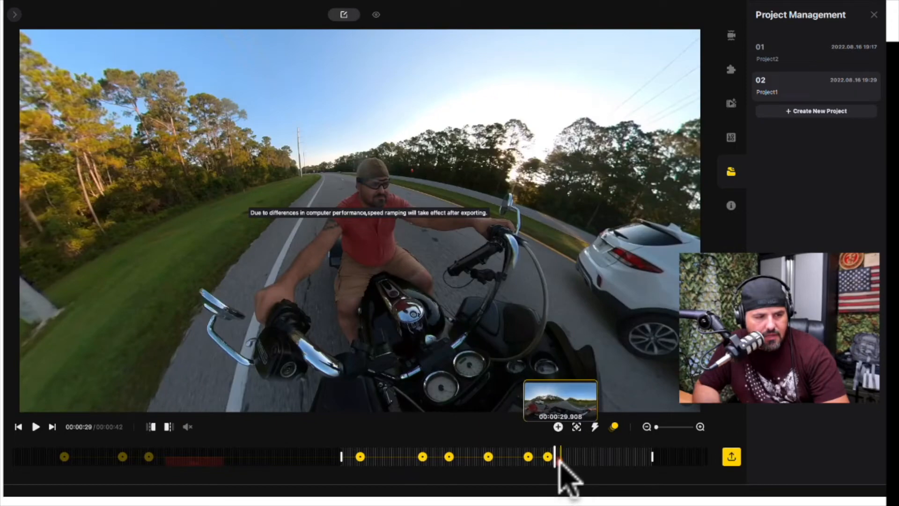
click(546, 462)
key(space)
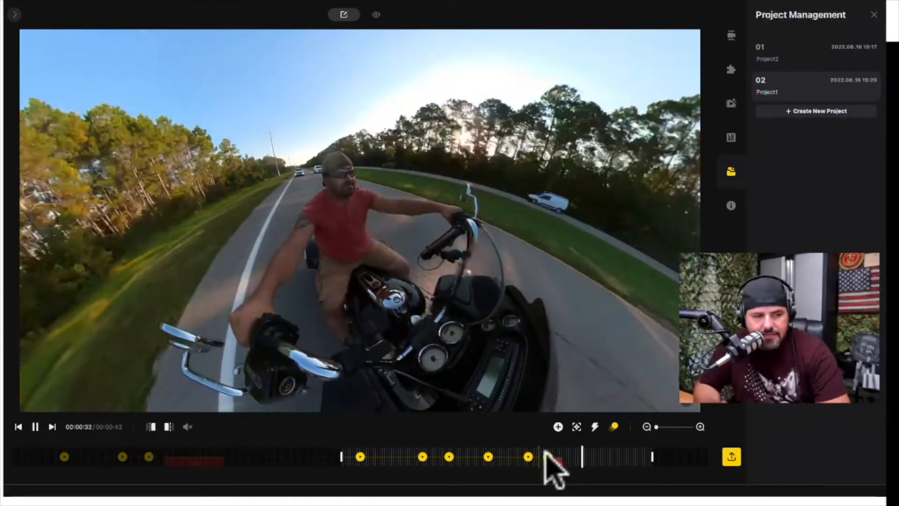
- Add a keyframe at the 33-second mark holding the rider view and another at 35 seconds facing the road, pan -4.9° and tilt -8.7°
click(558, 426)
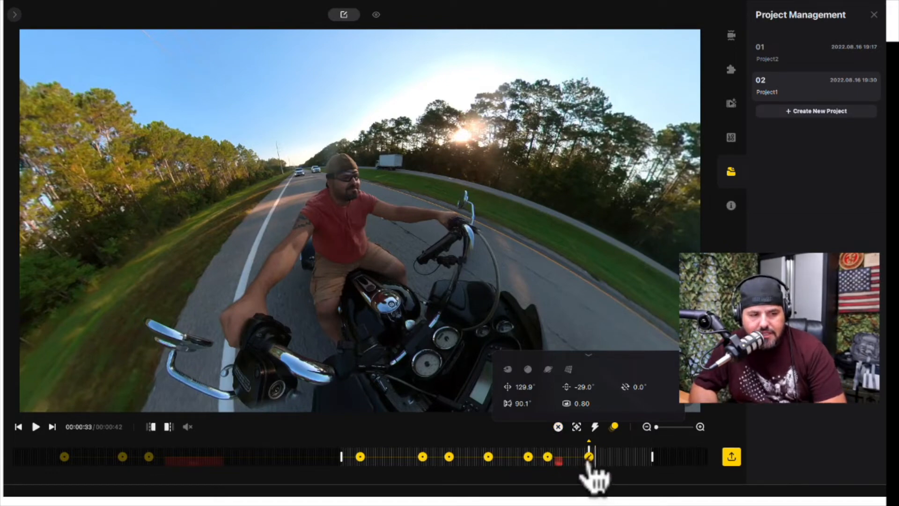
key(space)
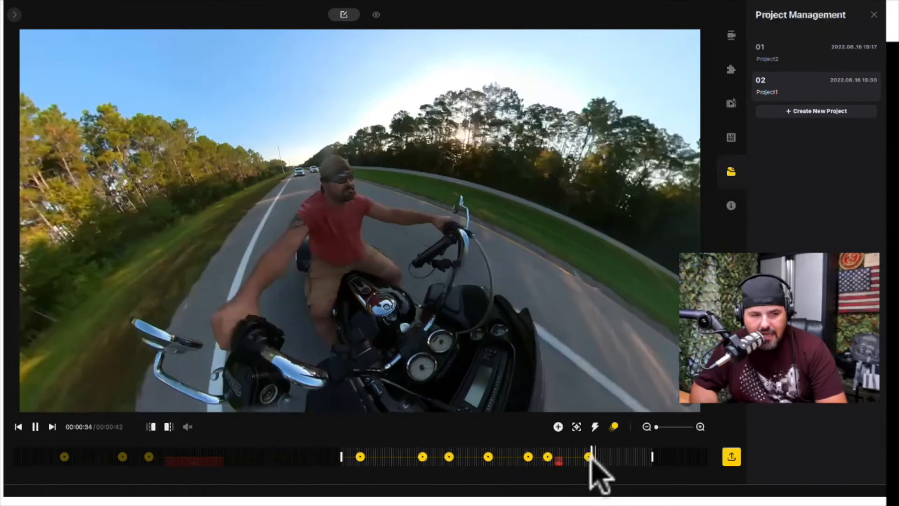
key(space)
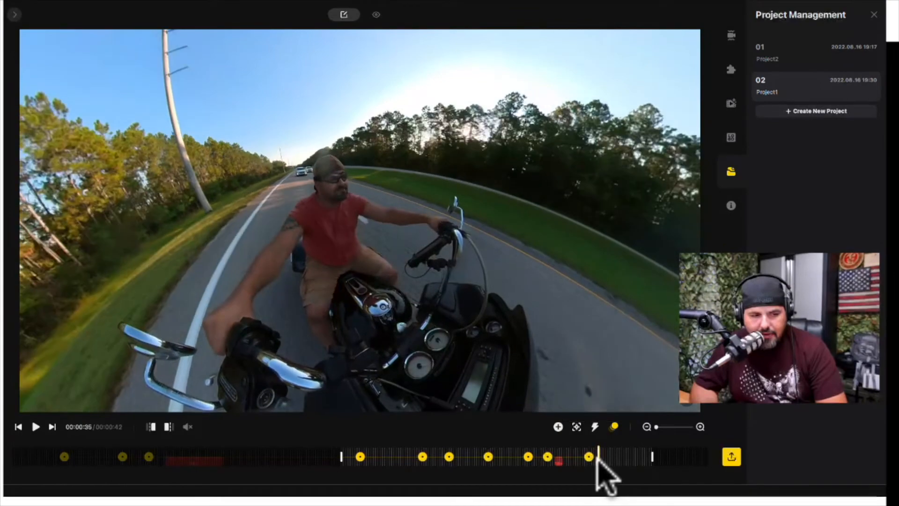
click(557, 426)
drag(624, 237, 282, 302)
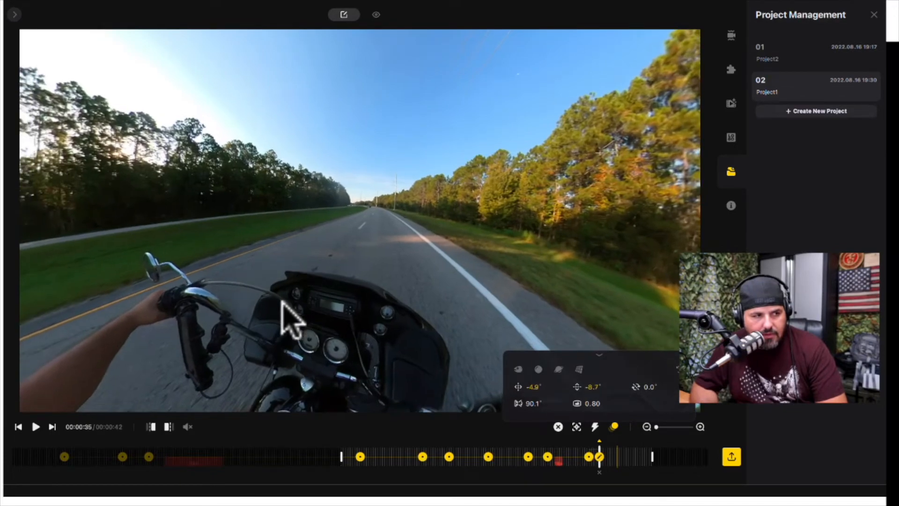
- Replay the turn from the rider to the road ahead and play the clip through to its end
click(579, 462)
key(space)
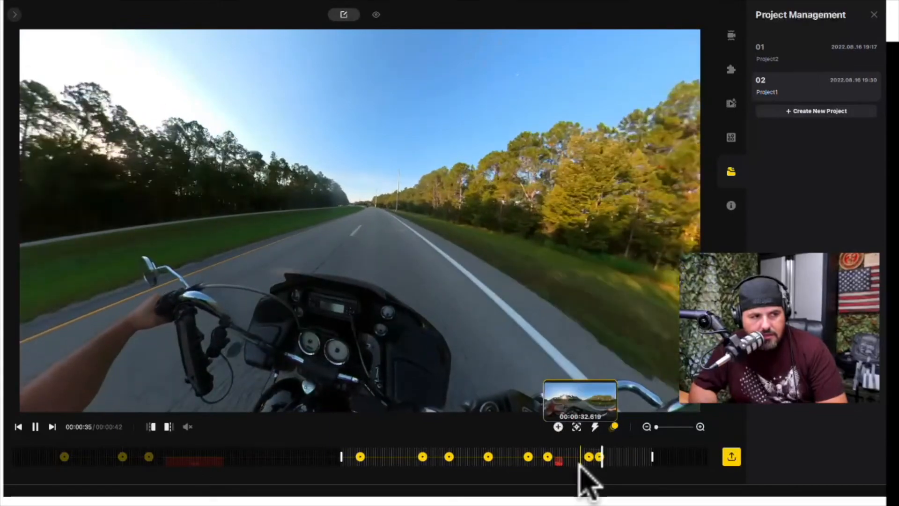
key(space)
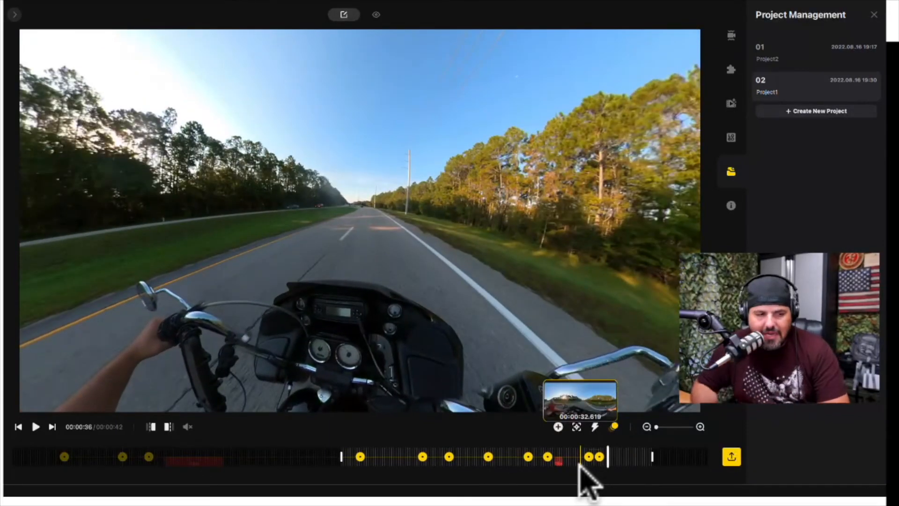
click(580, 463)
key(space)
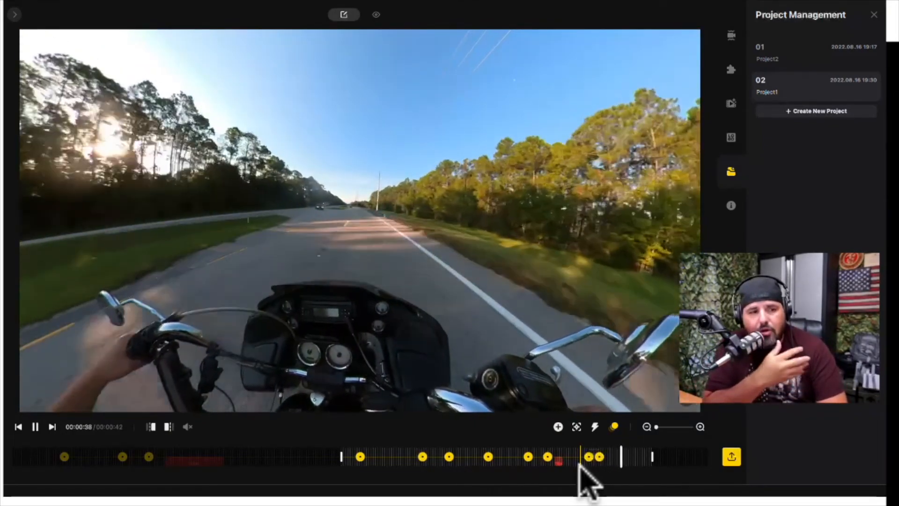
key(space)
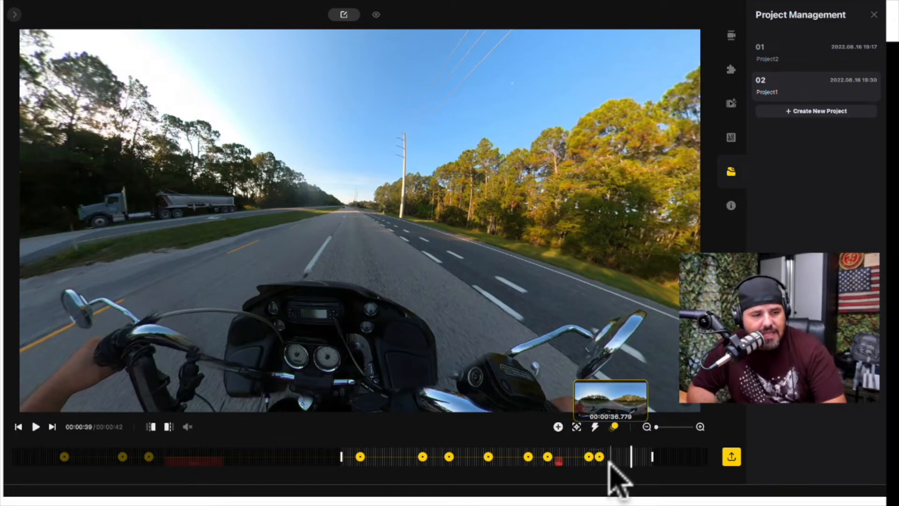
key(space)
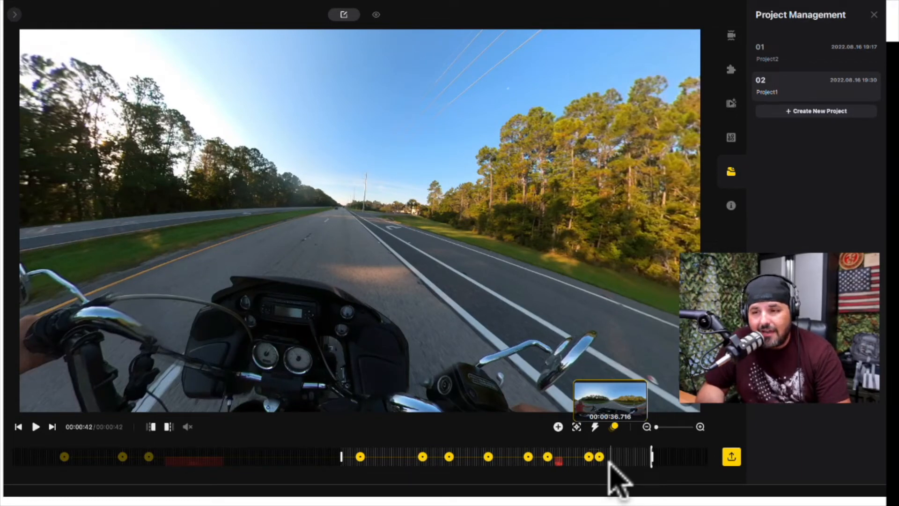
- Create a new project for the clip and trim its start to the 3:47 mark
click(801, 114)
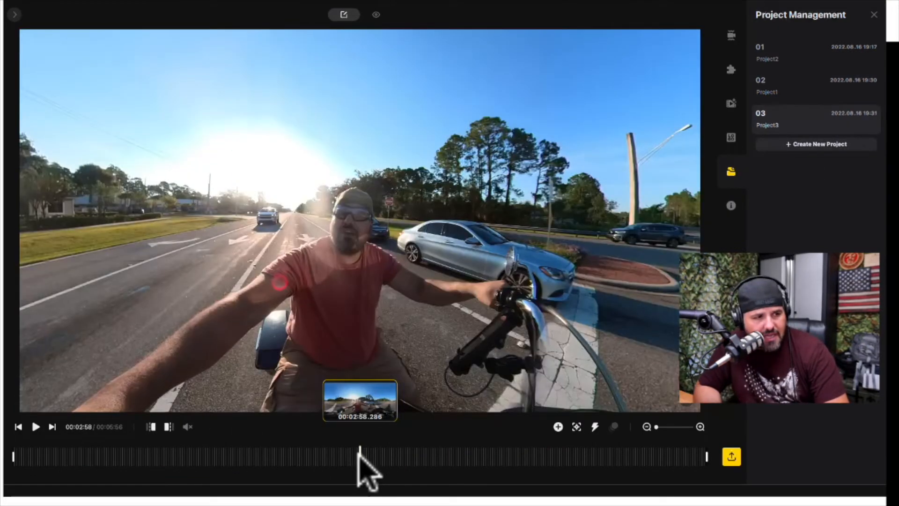
drag(358, 453, 455, 464)
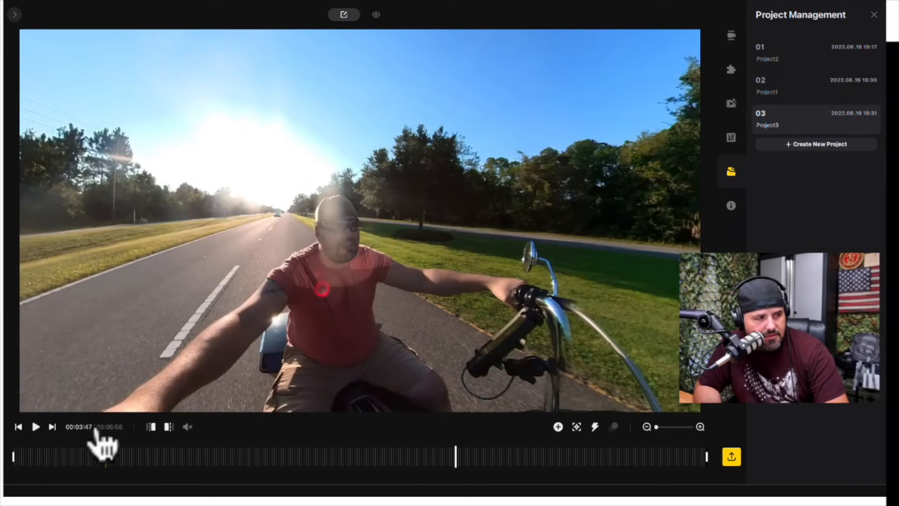
click(152, 429)
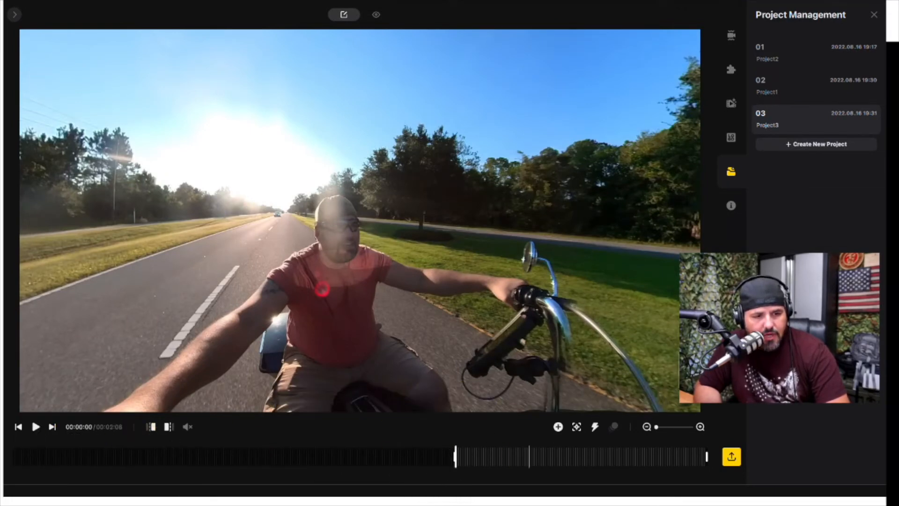
- Set the aspect ratio to 9:16 and tilt the view to frame the rider vertically
click(683, 360)
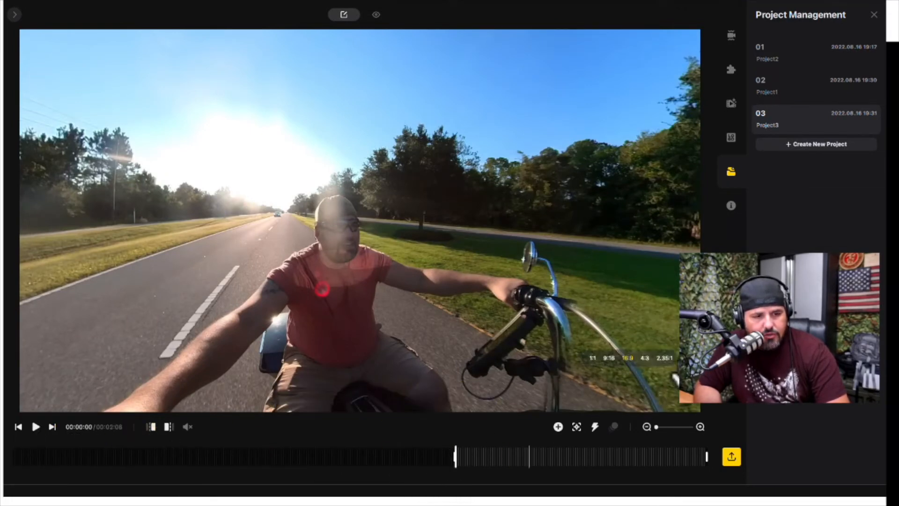
click(609, 357)
drag(420, 365, 419, 307)
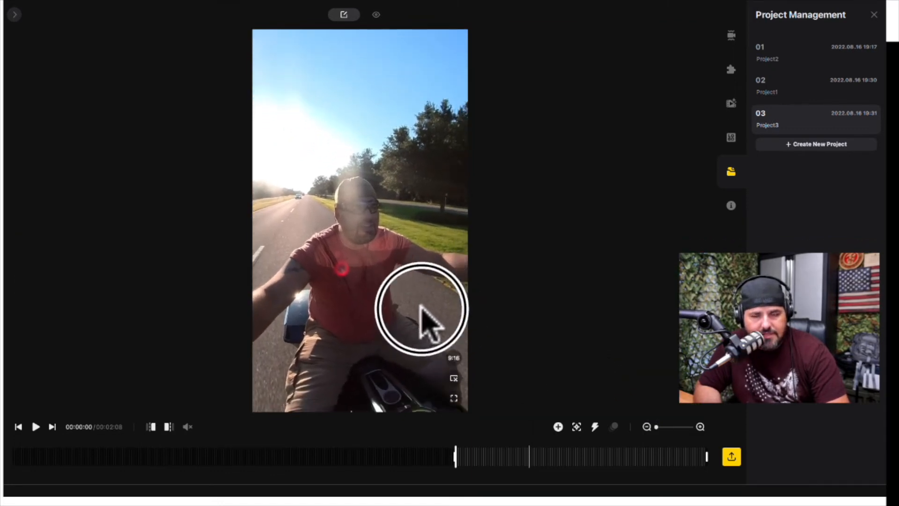
- Add a keyframe on the rider near the 8-second mark and one at 10 seconds facing the road, pan -137.6° and tilt -8.0°
click(452, 463)
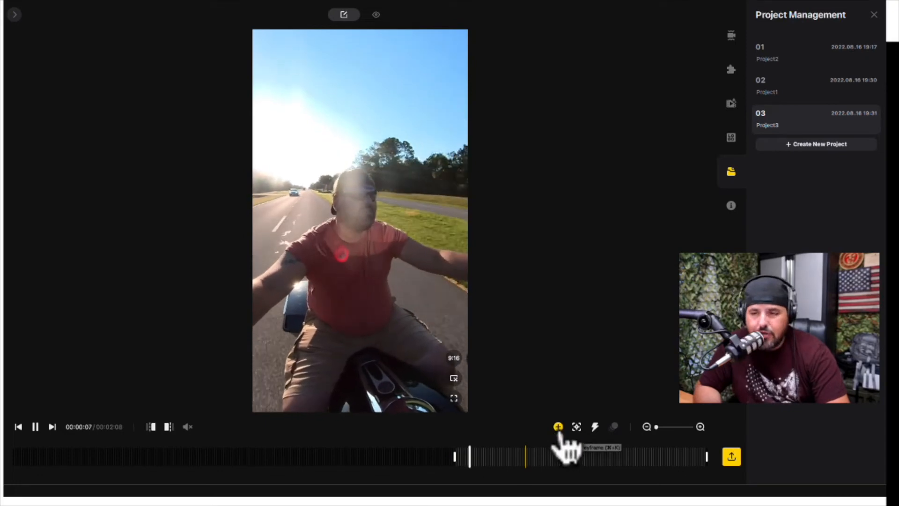
click(558, 428)
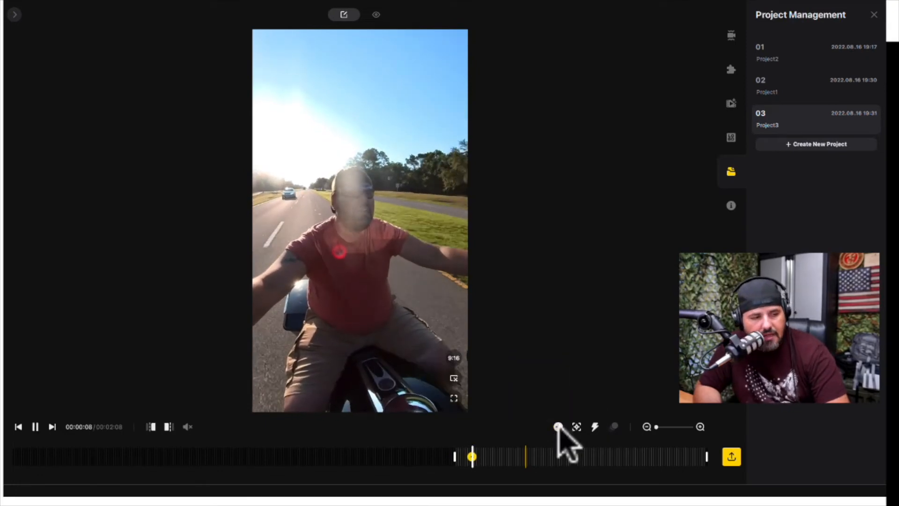
click(558, 426)
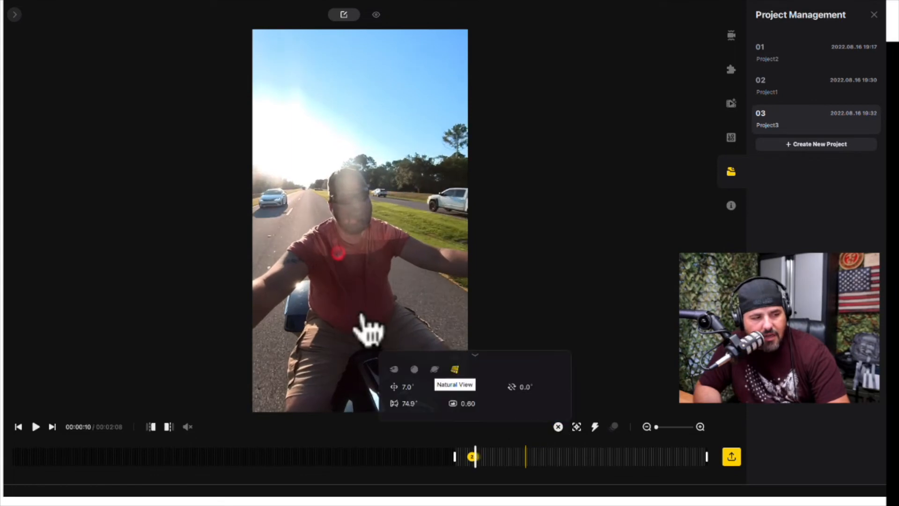
drag(304, 238, 156, 264)
drag(326, 248, 145, 243)
drag(457, 243, 223, 237)
drag(377, 258, 384, 281)
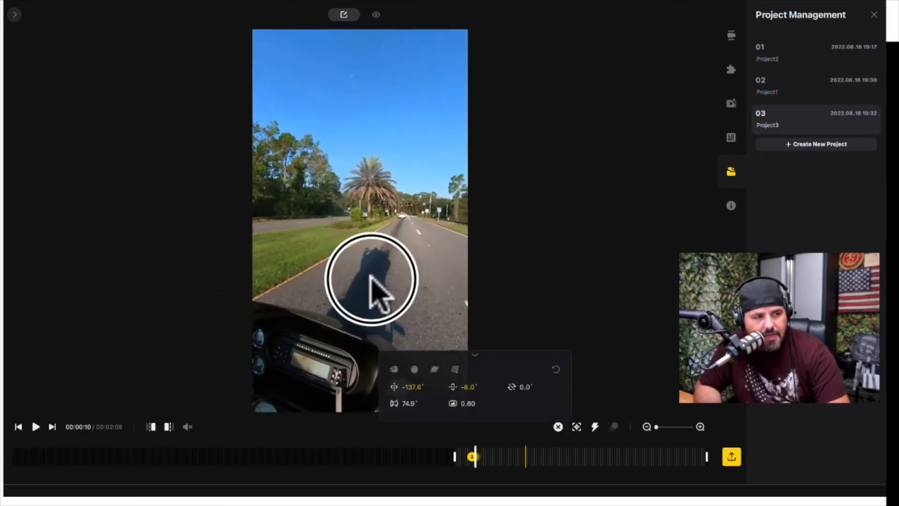
- Replay the turn to the road and add keyframes at the 22- and 23-second marks
click(463, 456)
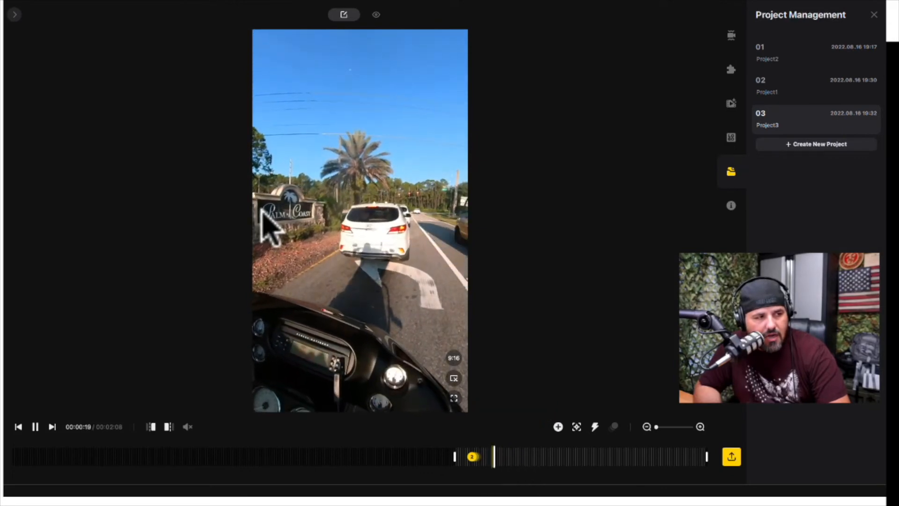
click(558, 426)
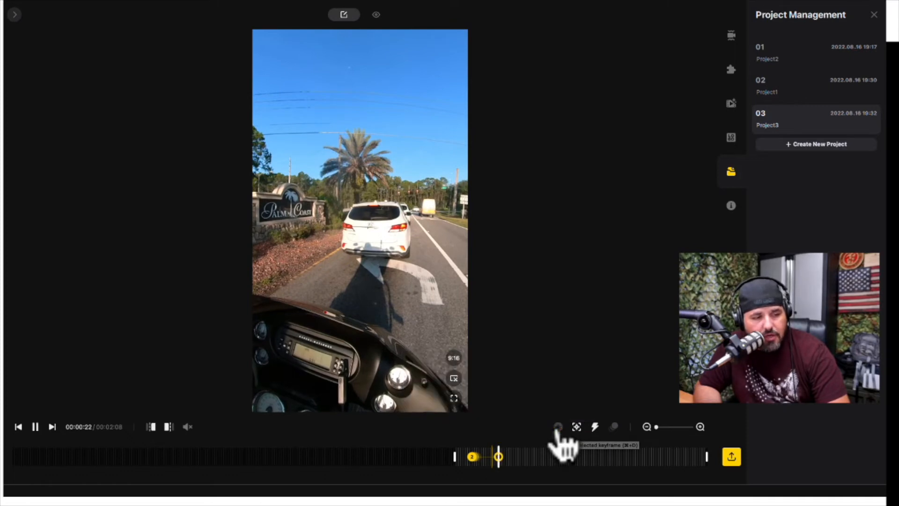
click(557, 426)
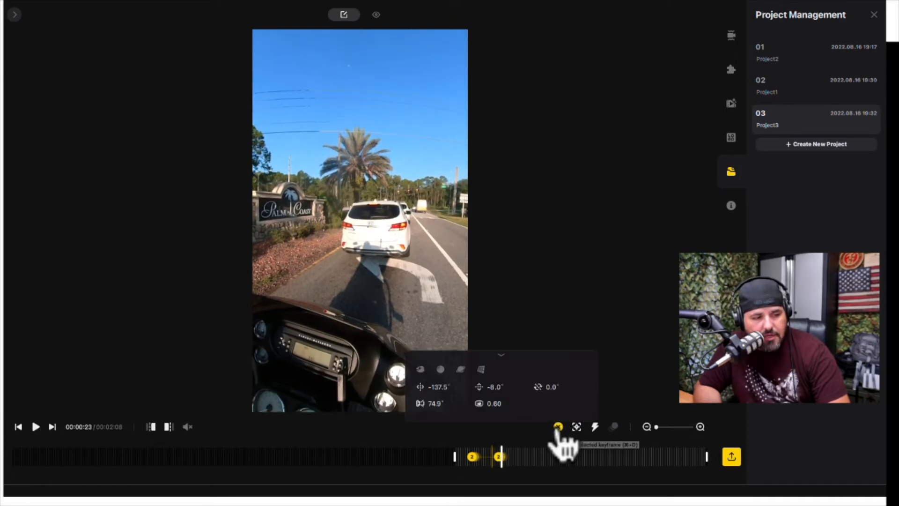
- Reframe the 23-second keyframe on the Palm Coast sign with tilt -3.3°, field of view 63.5° and distance 0.27
drag(288, 236, 450, 242)
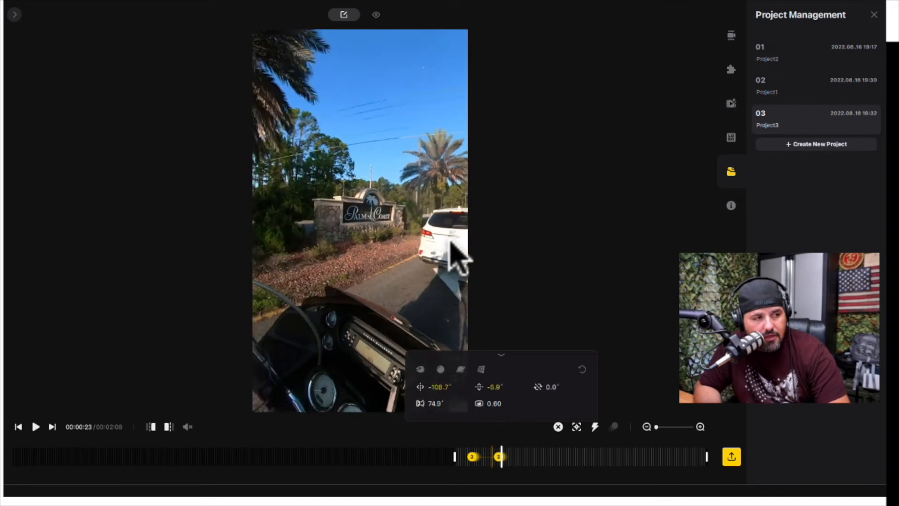
scroll(378, 227, up, 5)
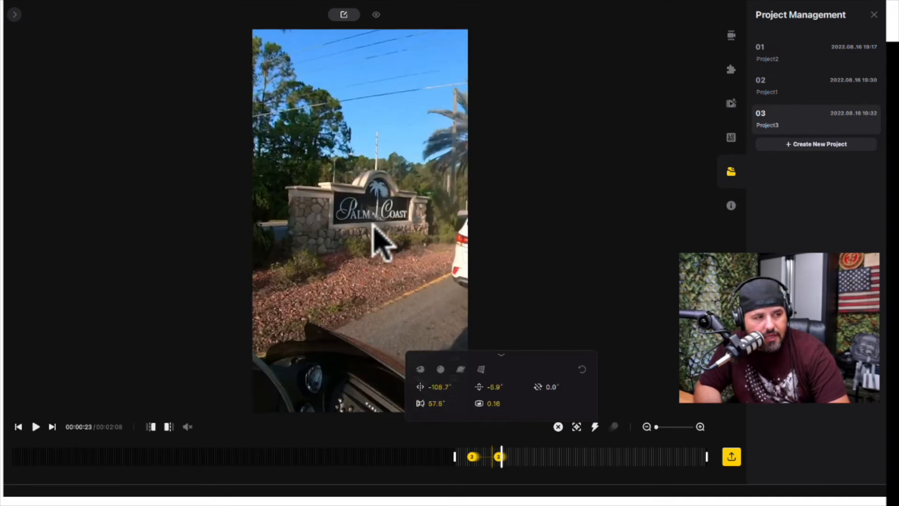
scroll(380, 229, down, 3)
drag(381, 237, 373, 257)
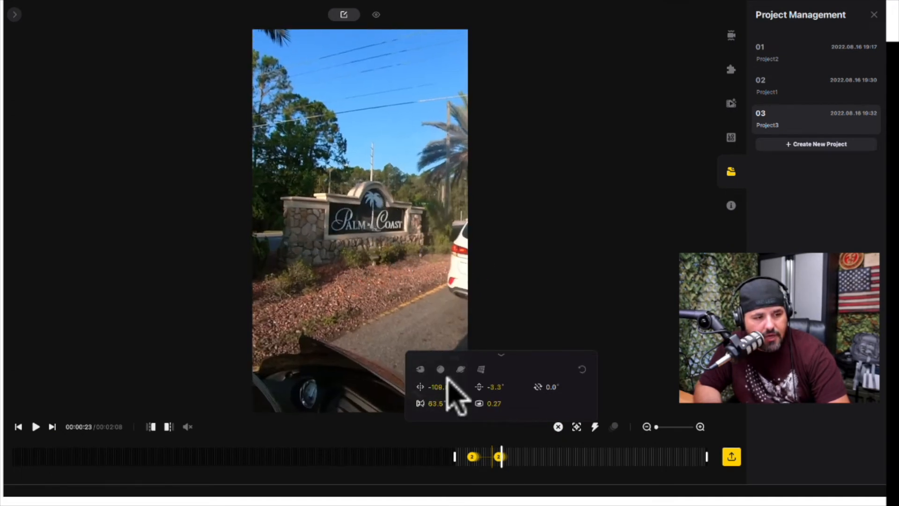
- Play on to the 26-second mark and add a keyframe with the view turned back to the rider
key(space)
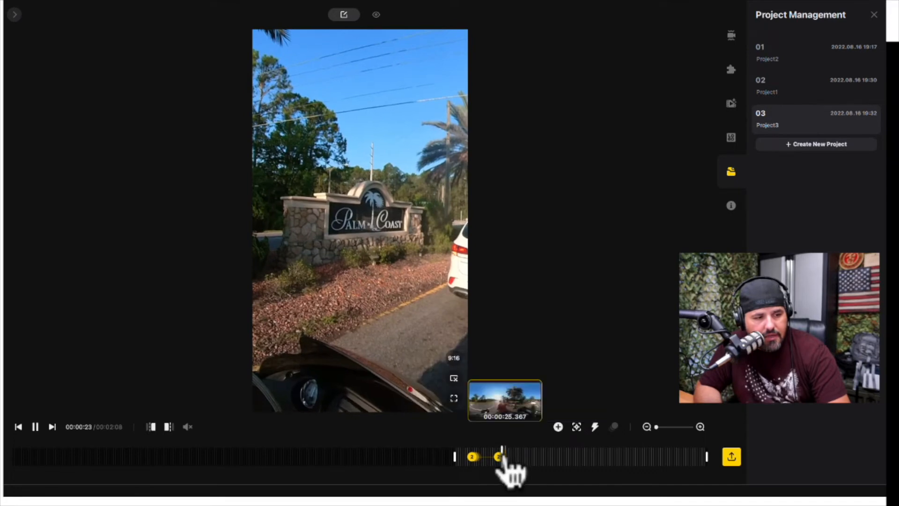
click(557, 427)
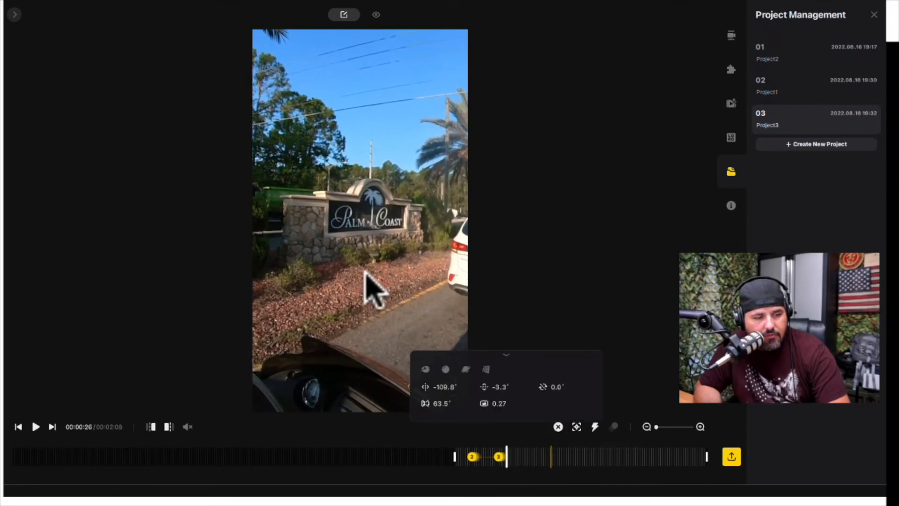
drag(375, 290, 562, 274)
drag(321, 281, 411, 202)
- Replay the view changes up to the 29-second mark and recentre the rider in the frame there
click(489, 457)
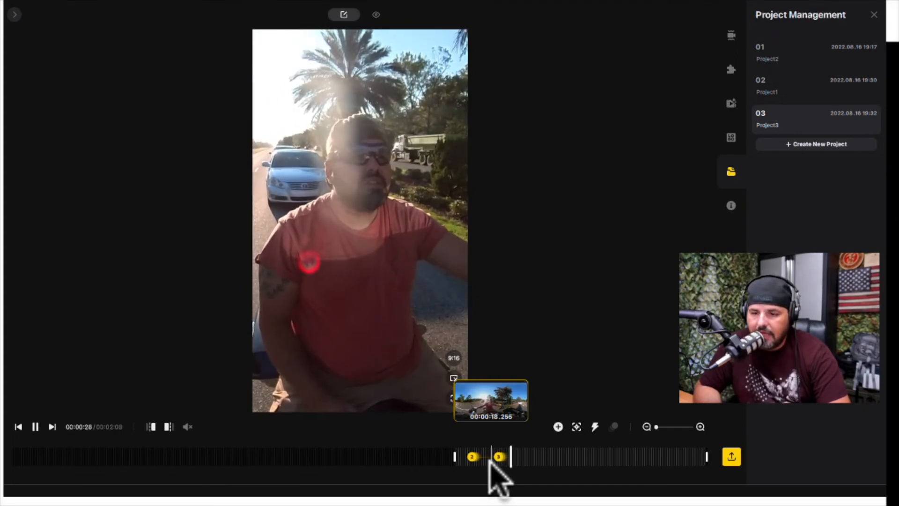
key(space)
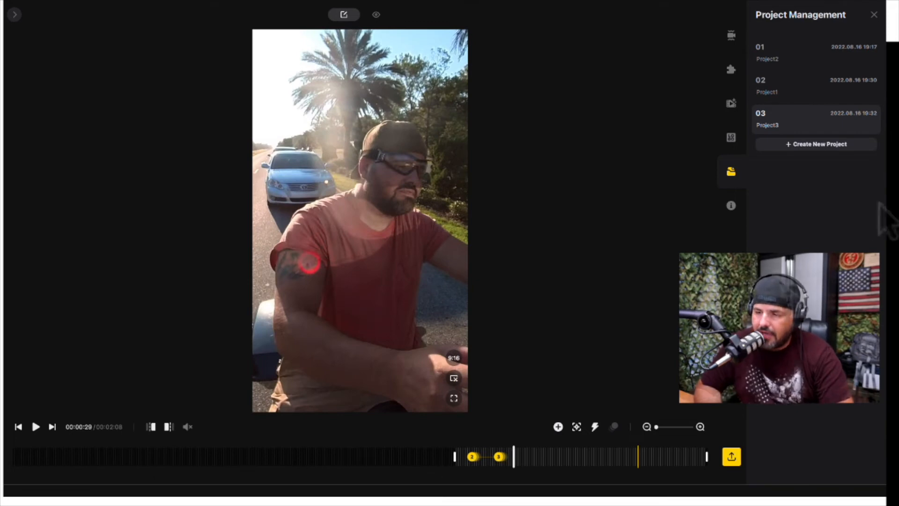
click(352, 288)
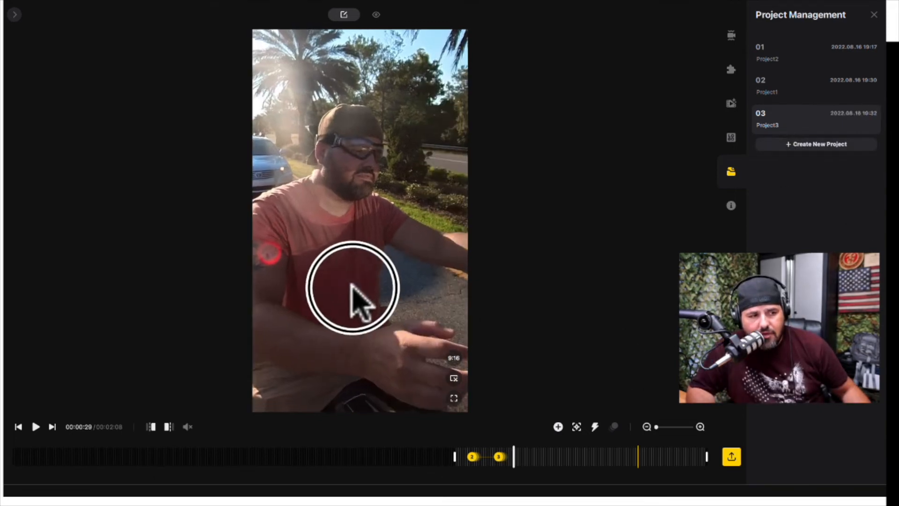
drag(352, 287, 392, 301)
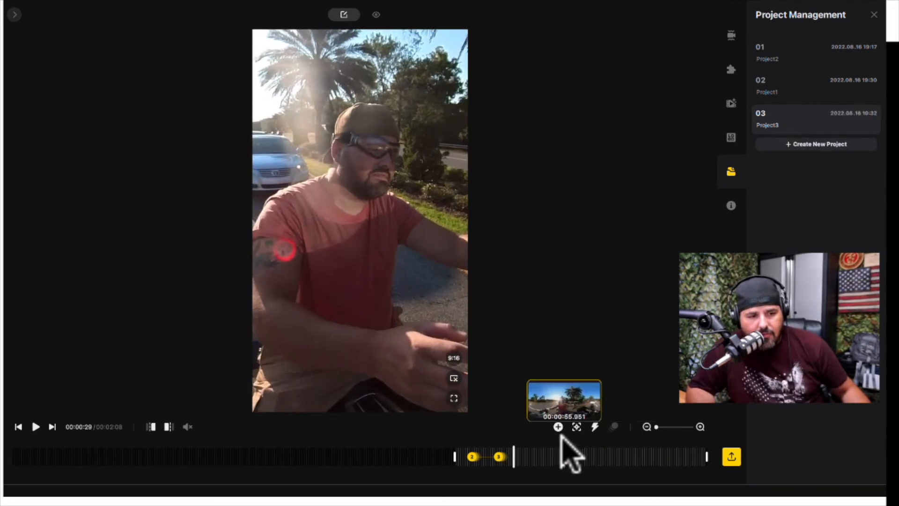
click(667, 426)
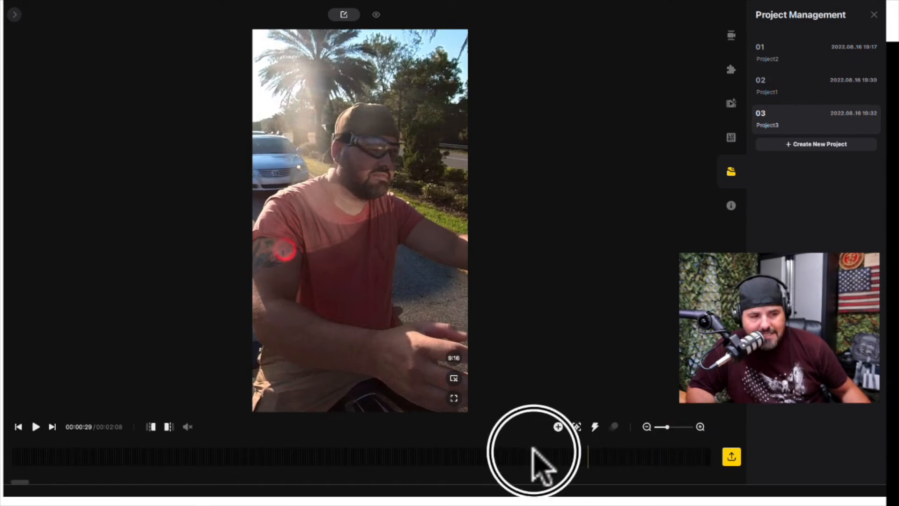
click(661, 427)
mouse_move(660, 426)
mouse_down()
mouse_move(684, 427)
mouse_move(657, 426)
mouse_up()
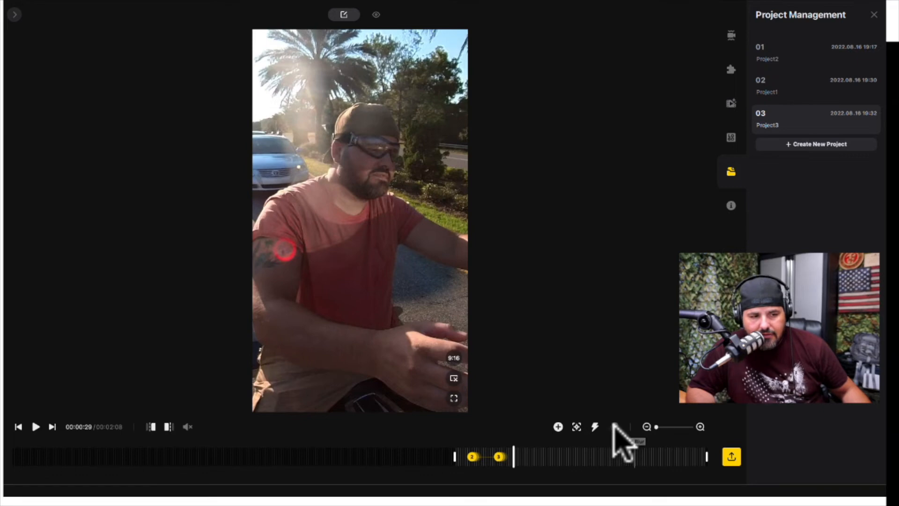
- Enlarge the timeline, look through the rest of the vertical clip and move the playhead to the 2:03 mark
click(592, 457)
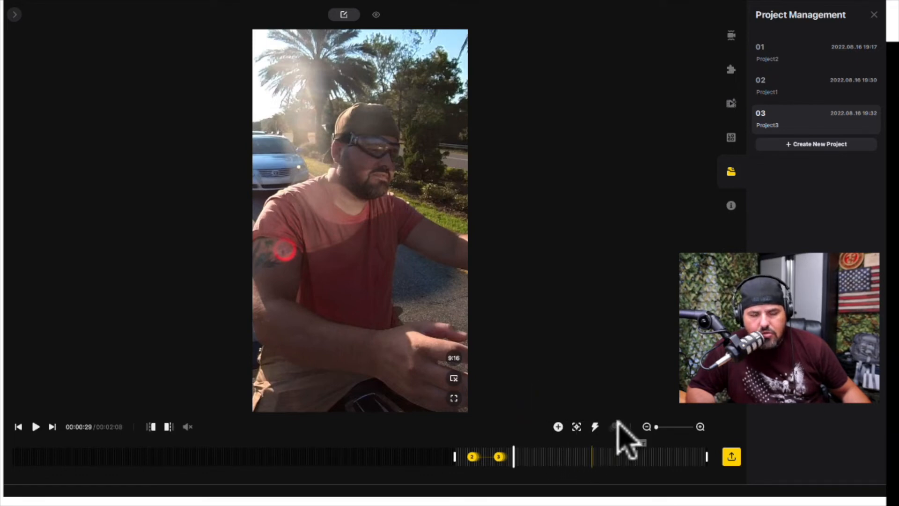
click(658, 427)
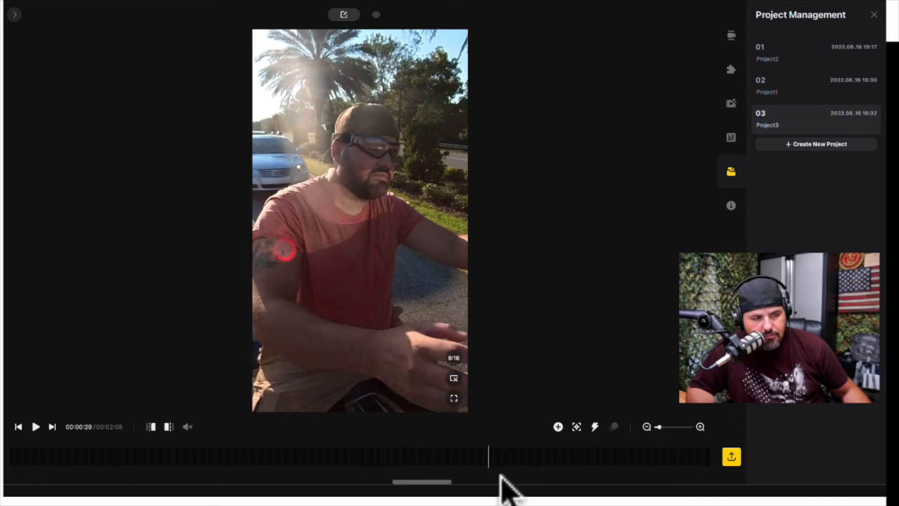
scroll(500, 461, left, 5)
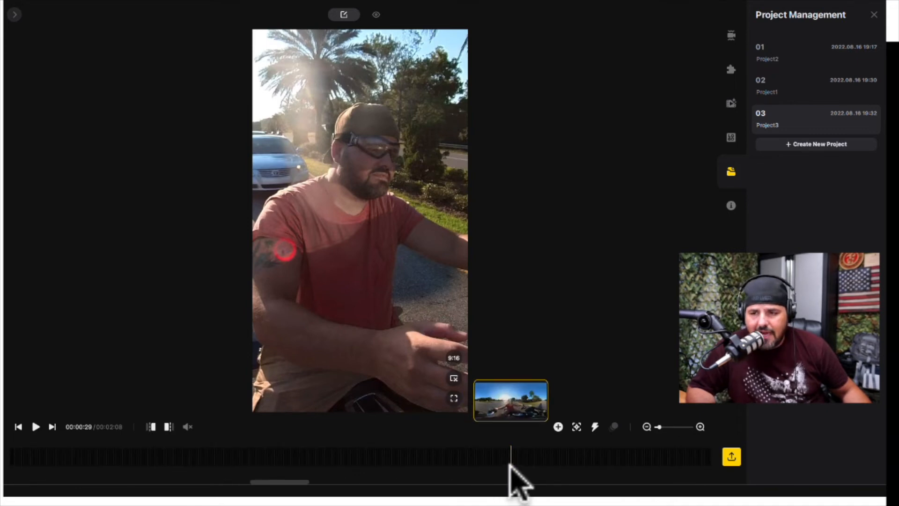
scroll(511, 461, right, 5)
scroll(515, 461, left, 4)
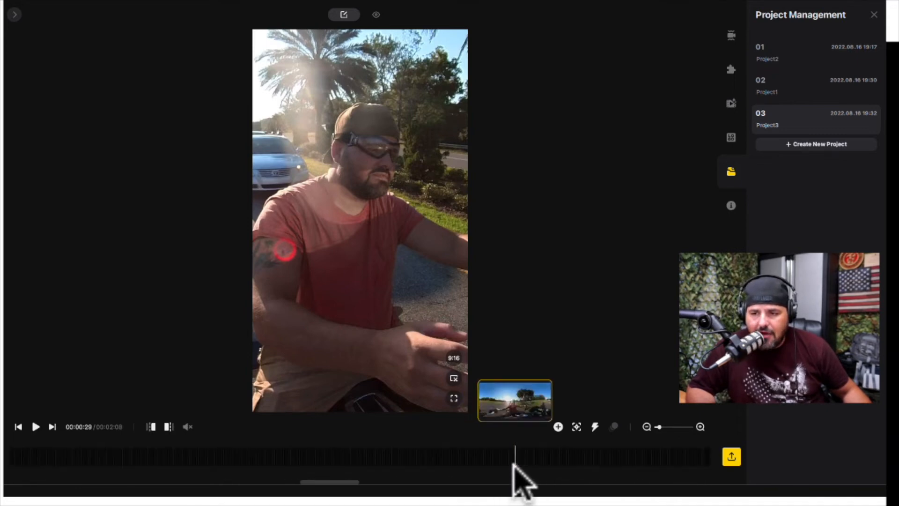
scroll(515, 466, right, 8)
mouse_move(293, 2)
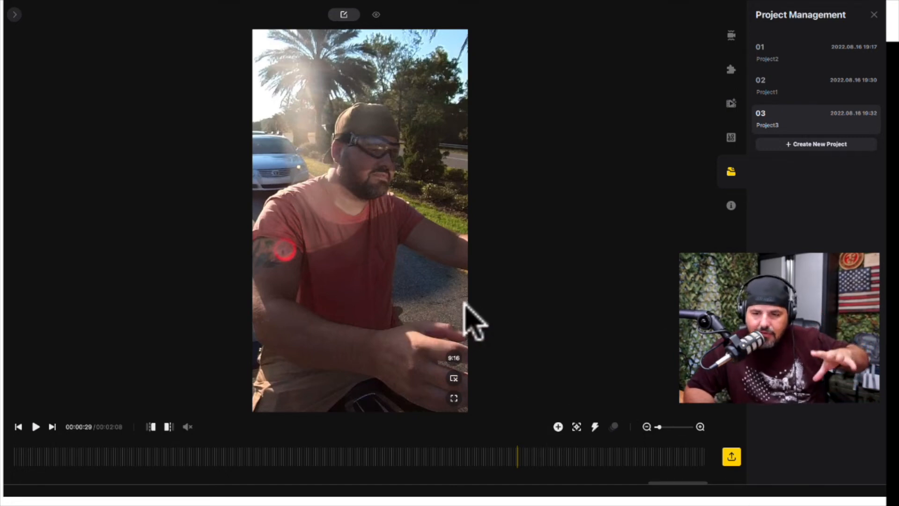
click(605, 449)
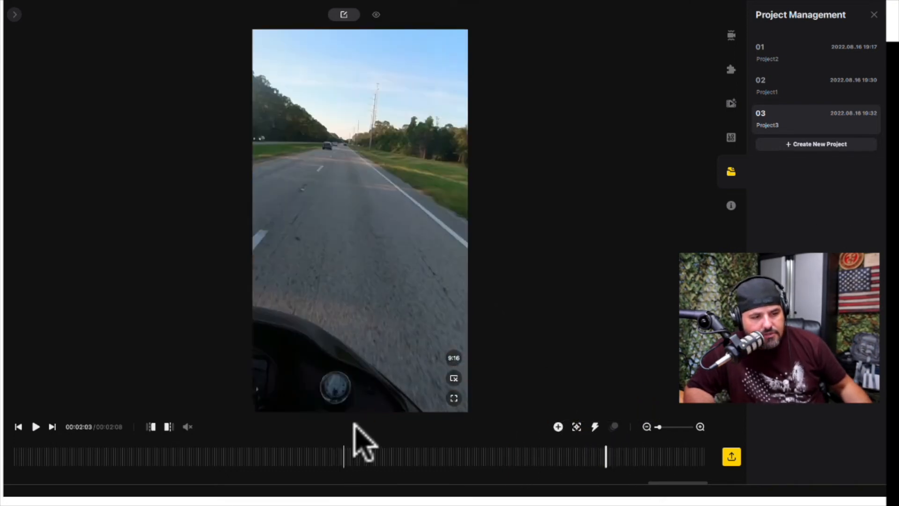
- Open the video export settings, name the reframed video "tiktok video.mp4" and set the bitrate to 200 Mbps
click(732, 456)
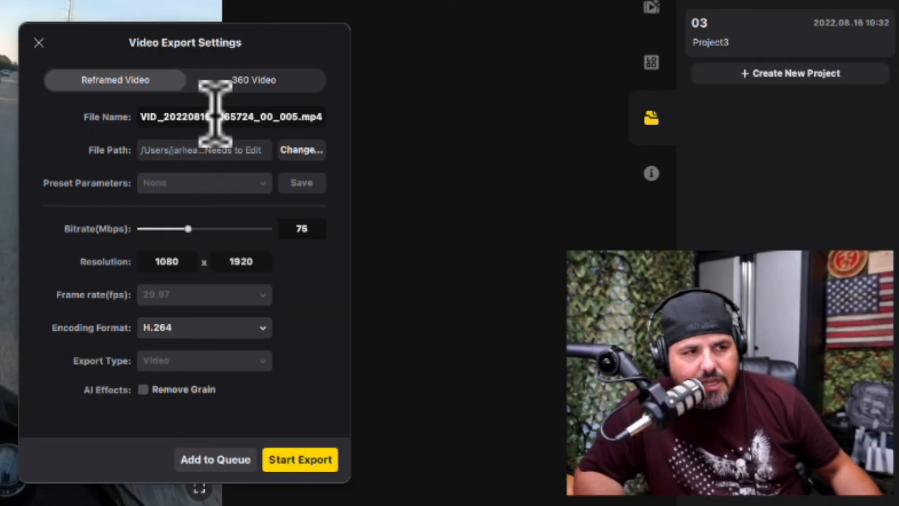
click(463, 171)
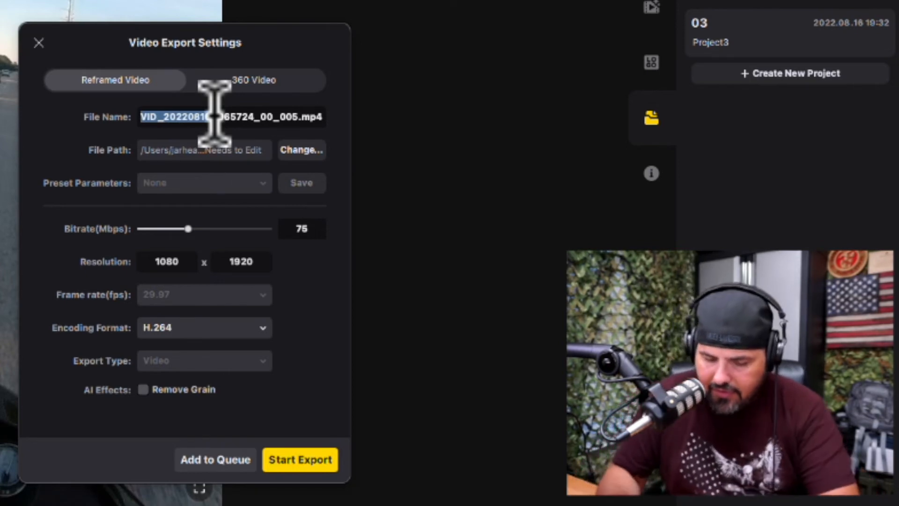
key(super+a)
text(tiktok v)
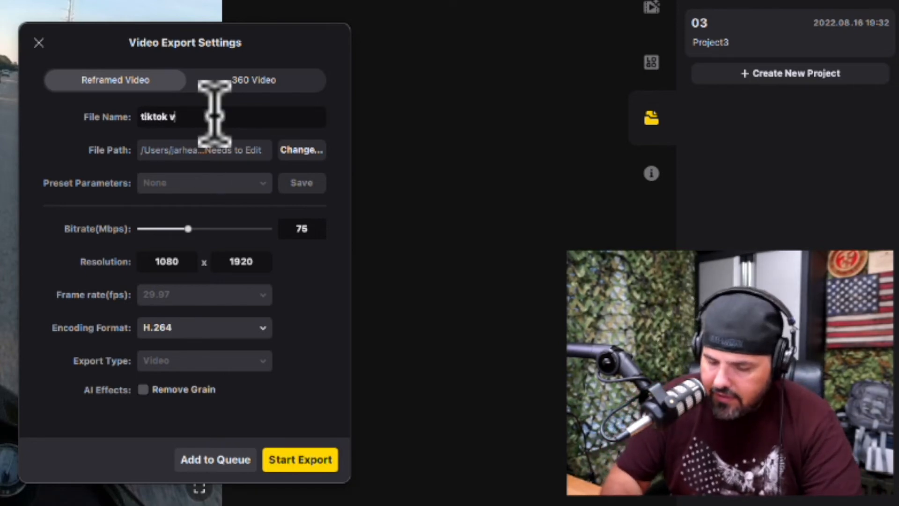
text(ideo)
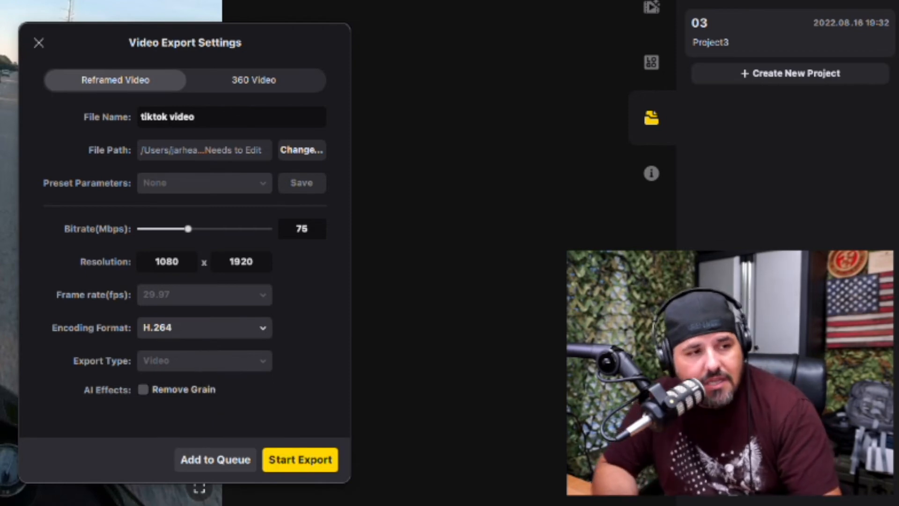
text(.mp4)
double_click(302, 228)
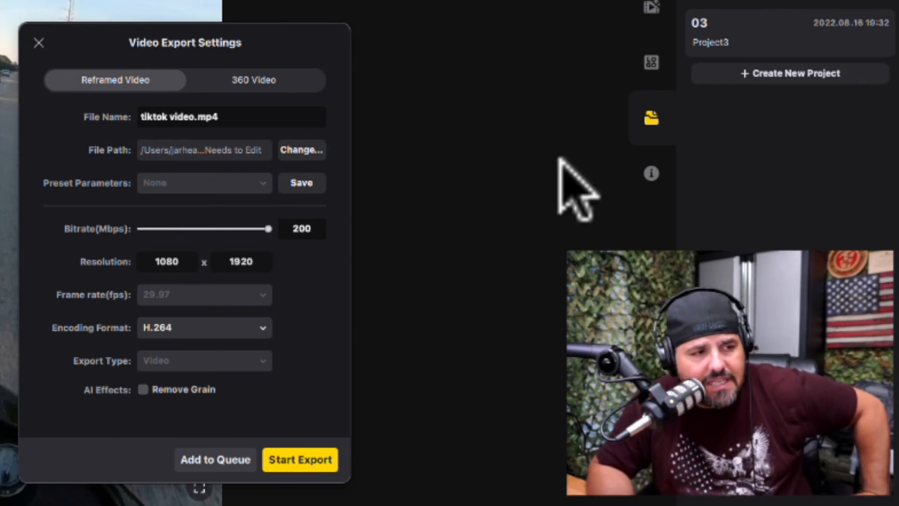
- Clear the width value of the export resolution
double_click(178, 259)
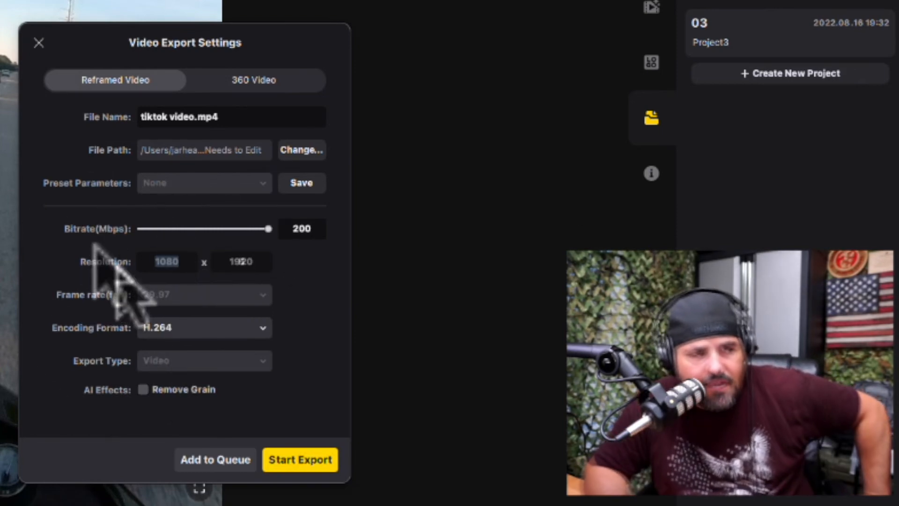
key(BackSpace)
click(161, 259)
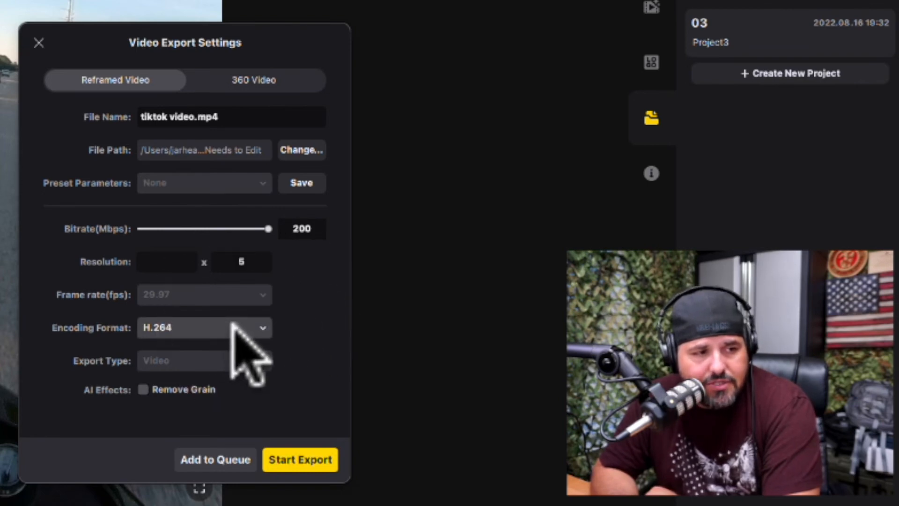
- Review the available encoding formats for the export and keep H.264
click(255, 327)
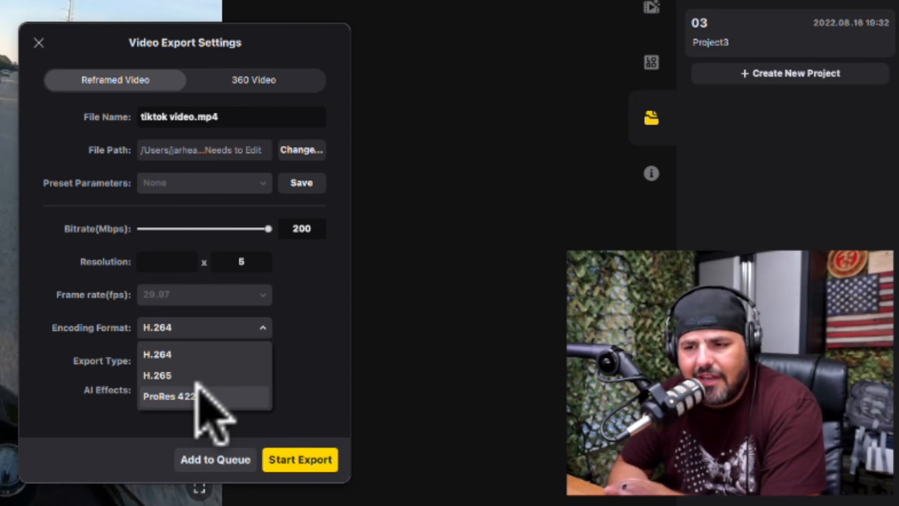
click(236, 355)
click(317, 369)
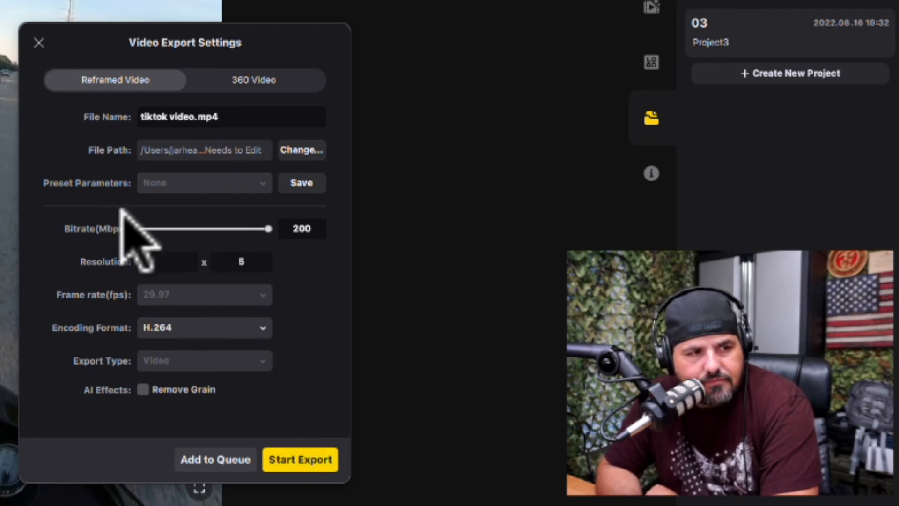
- Set the export resolution to 1080 x 1920 and start exporting the vertical video
click(167, 263)
text(108)
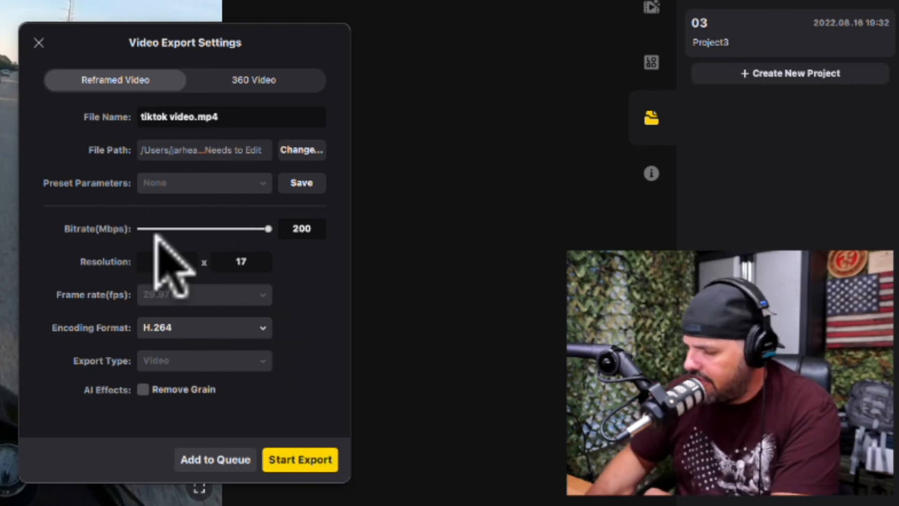
key(BackSpace)
text(80)
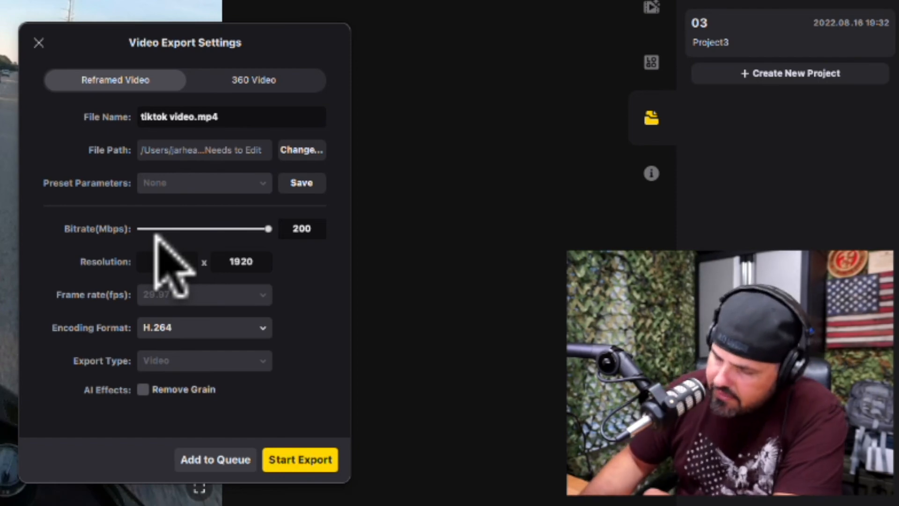
click(283, 334)
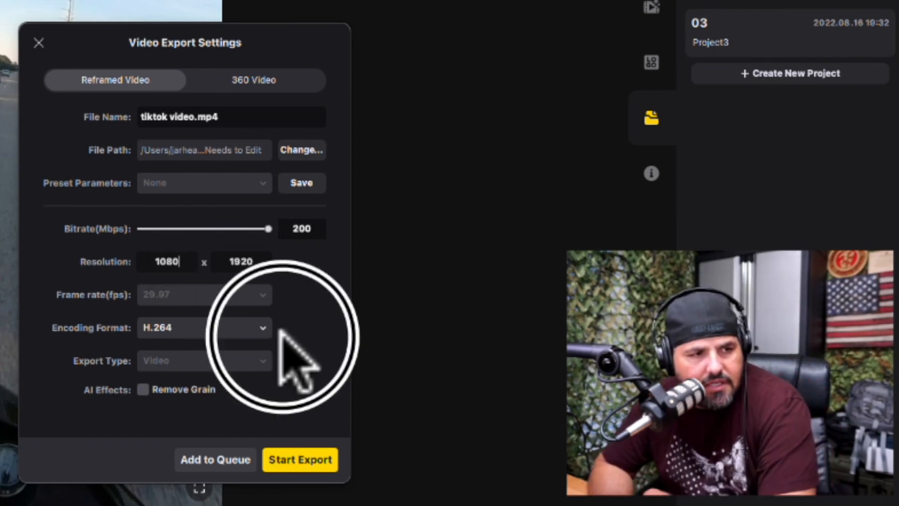
click(287, 330)
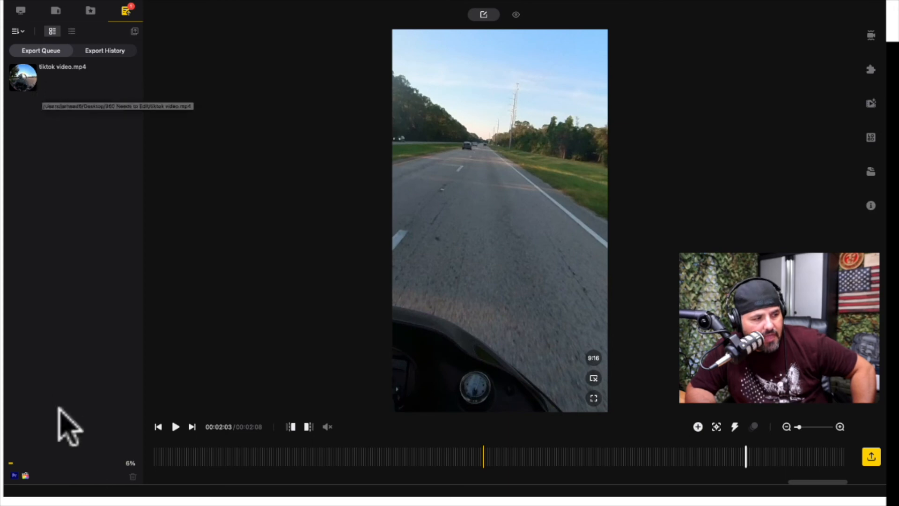
click(131, 462)
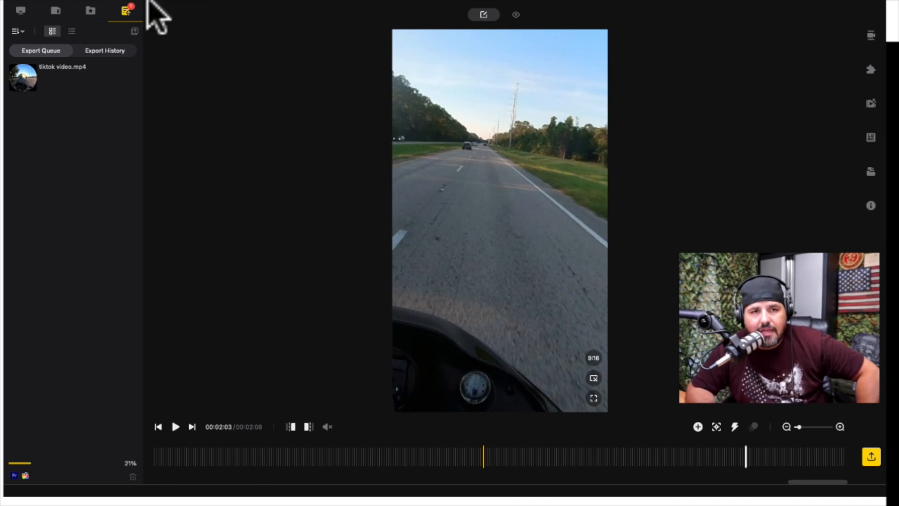
- Create a new project from the same footage and move the playhead to the 4:52 mark by the Palm Coast sign
click(870, 172)
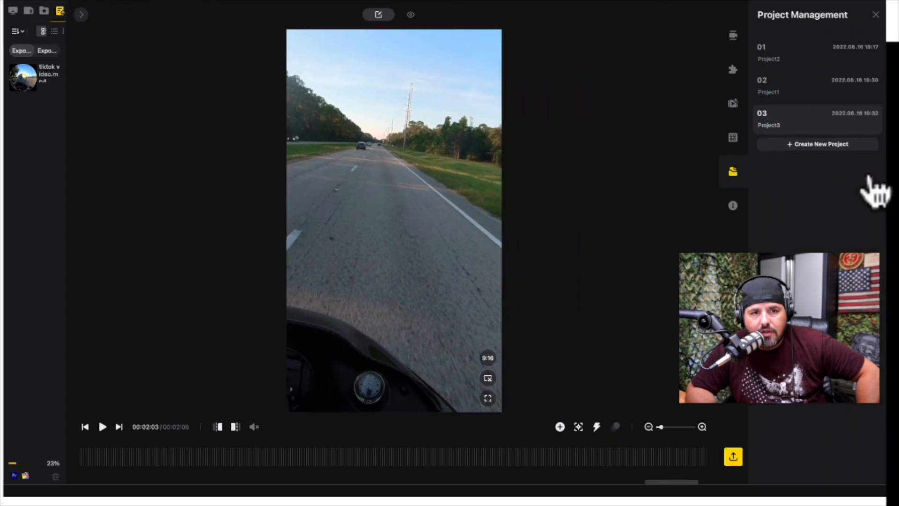
click(822, 145)
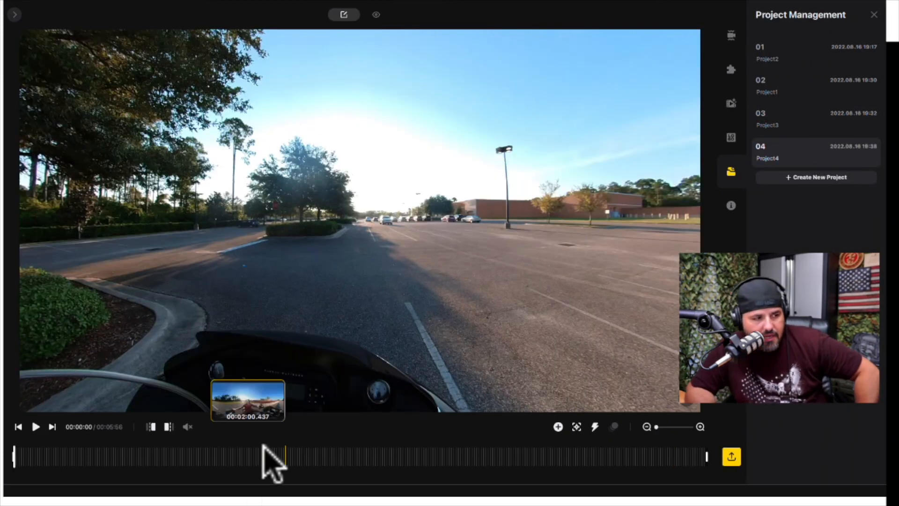
drag(271, 459, 581, 462)
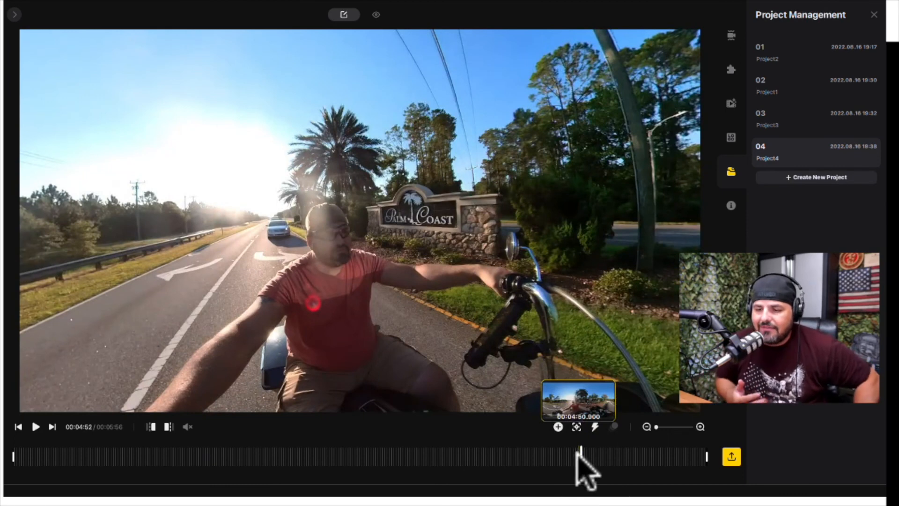